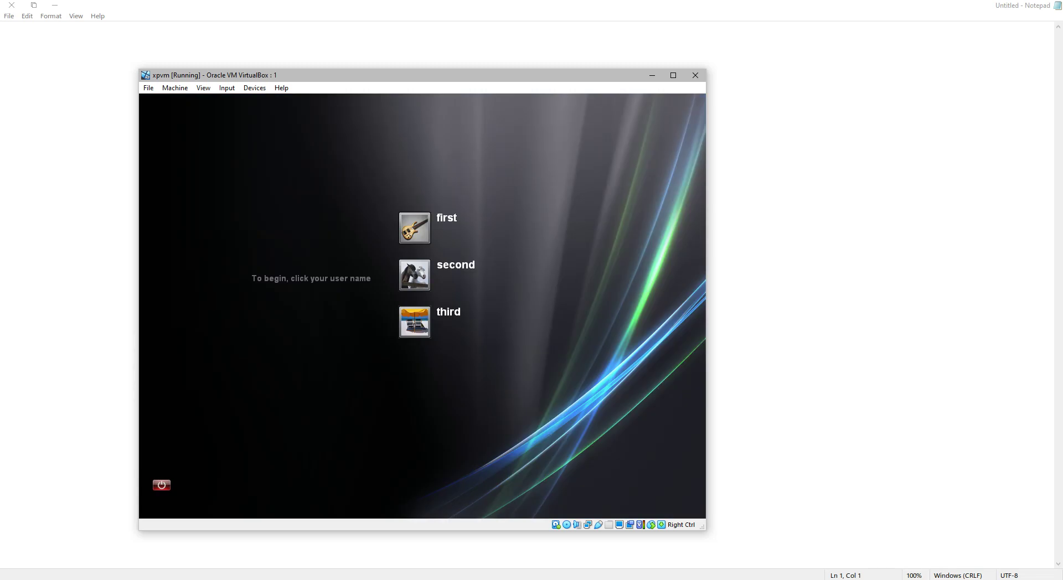
# Log on to the account named first and open the English version of the Vista Inspirat 2 Help
pyautogui.click(447, 217)
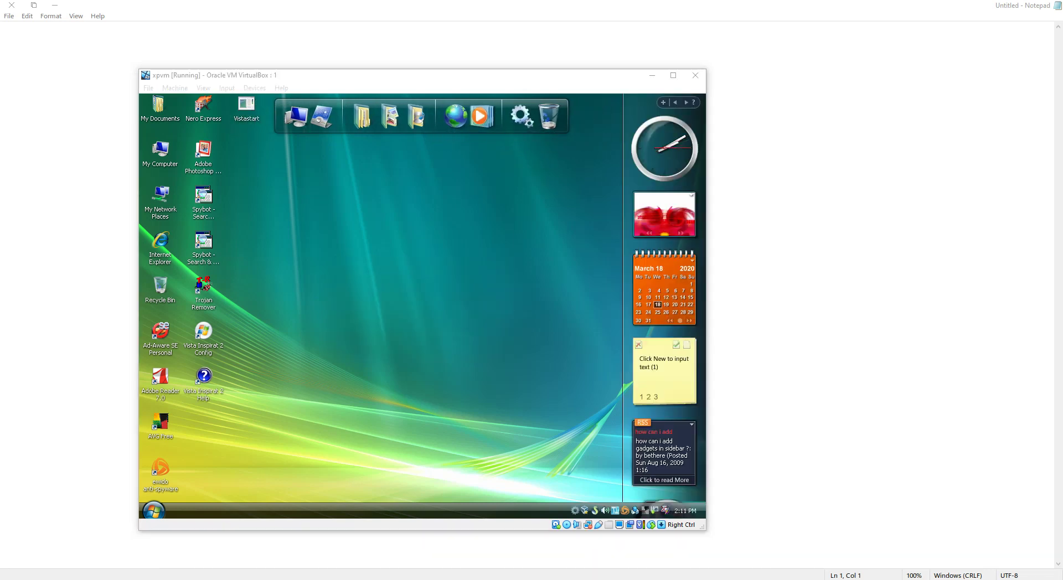
pyautogui.click(203, 382)
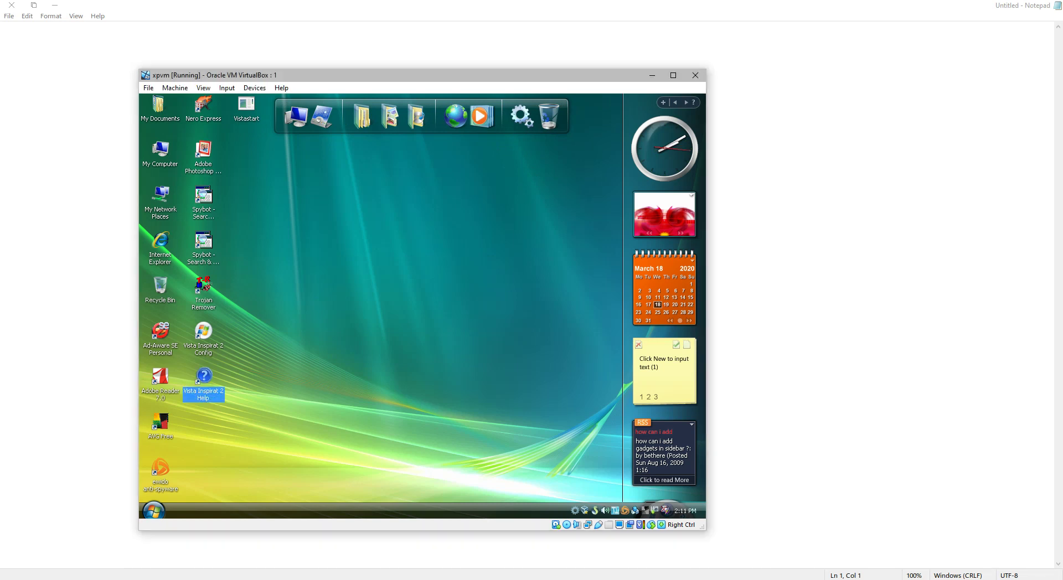
pyautogui.doubleClick(204, 379)
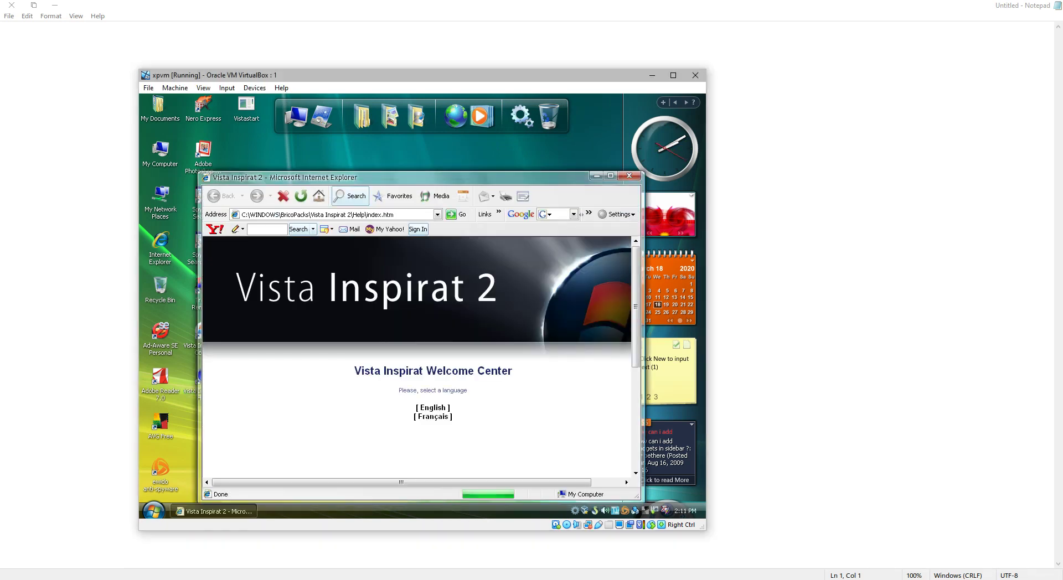
pyautogui.scroll(-1, 433, 372)
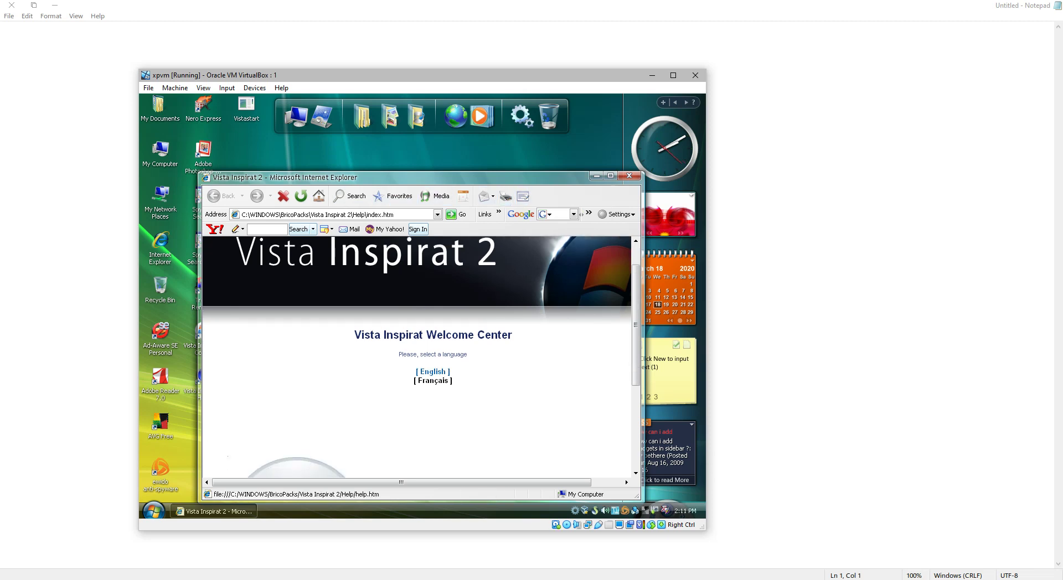
pyautogui.click(433, 372)
# Maximize the help window and review its welcome text and the section on precautions to take
pyautogui.scroll(-3, 433, 372)
pyautogui.scroll(-1, 422, 358)
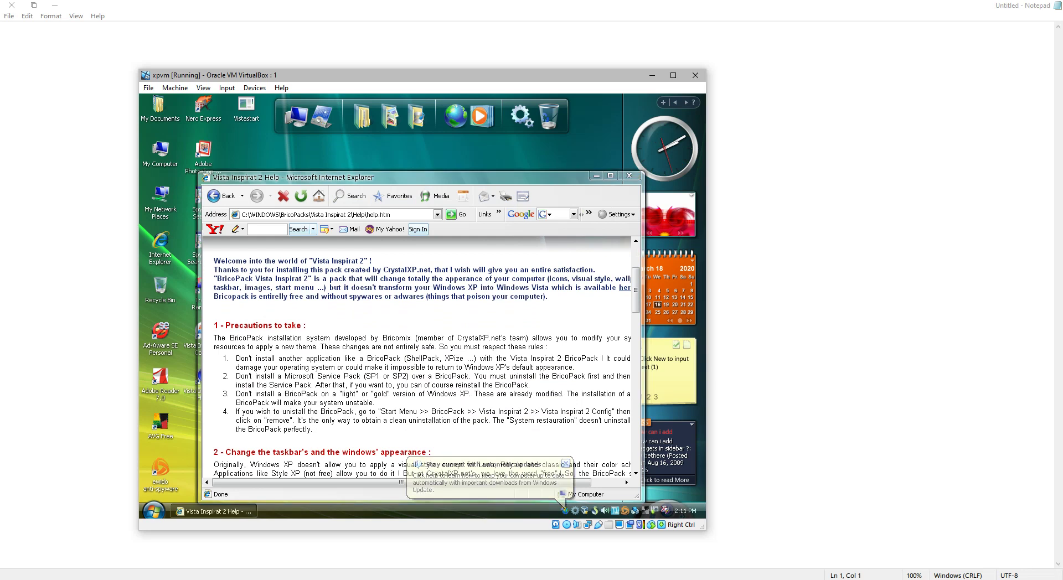
pyautogui.click(611, 176)
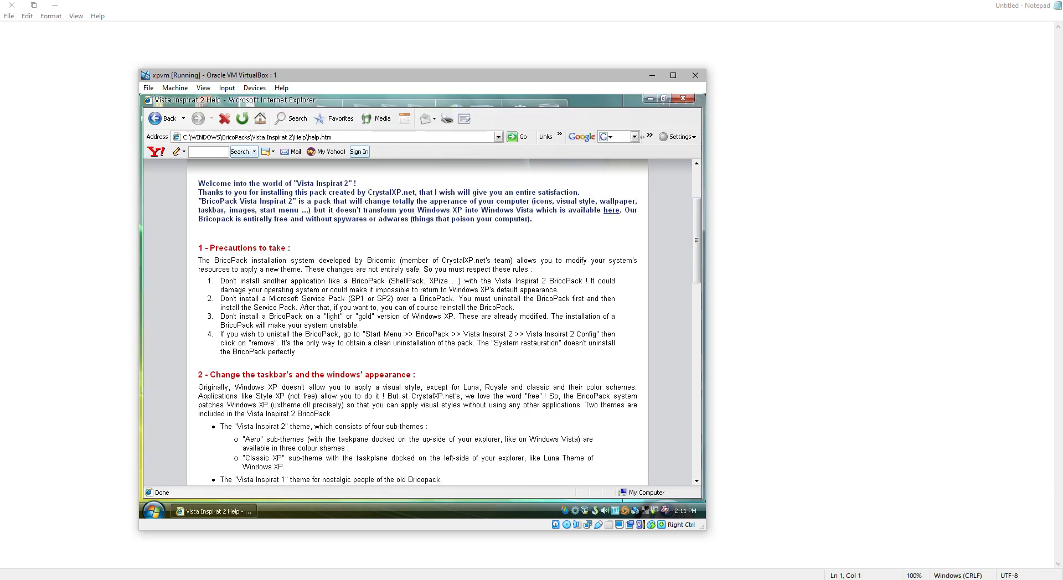
pyautogui.scroll(3, 422, 322)
pyautogui.scroll(-3, 422, 323)
pyautogui.moveTo(198, 245); pyautogui.dragTo(297, 363)
pyautogui.click(297, 363)
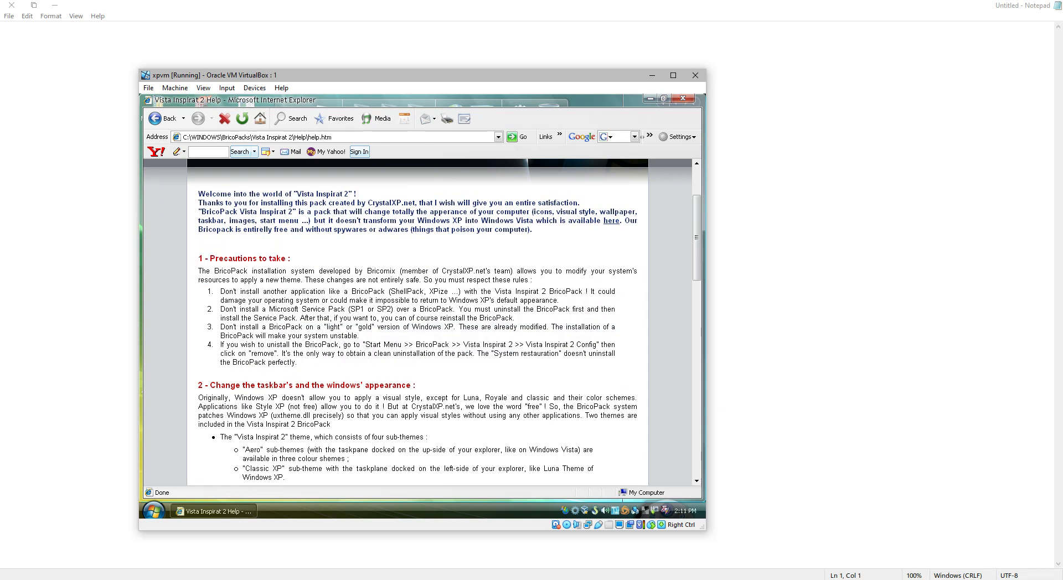
# Read the help sections on window appearance, the pack's other functions, the FAQ and About, and close the help window
pyautogui.scroll(-4, 423, 322)
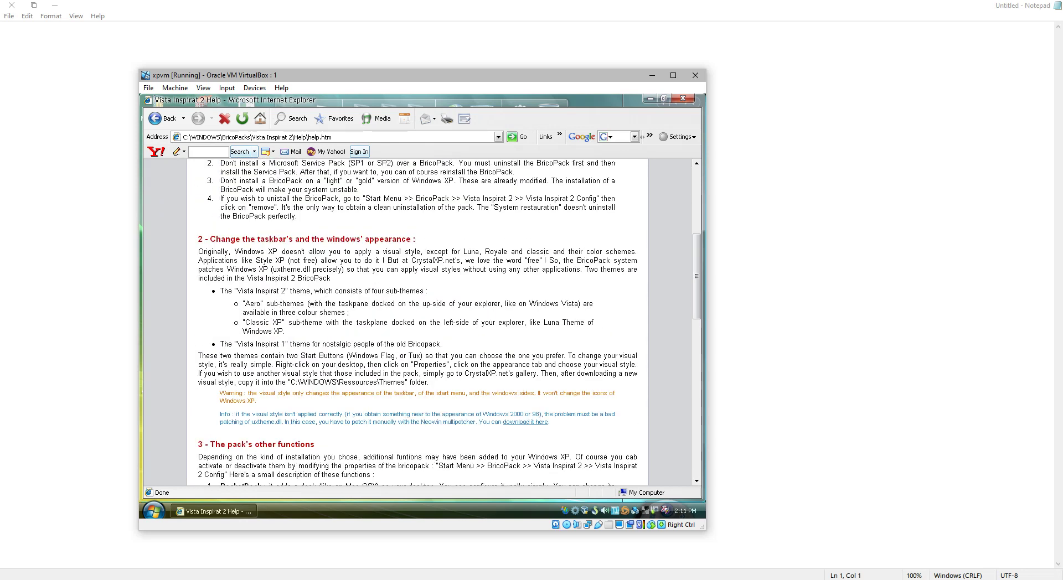
pyautogui.scroll(-3, 422, 322)
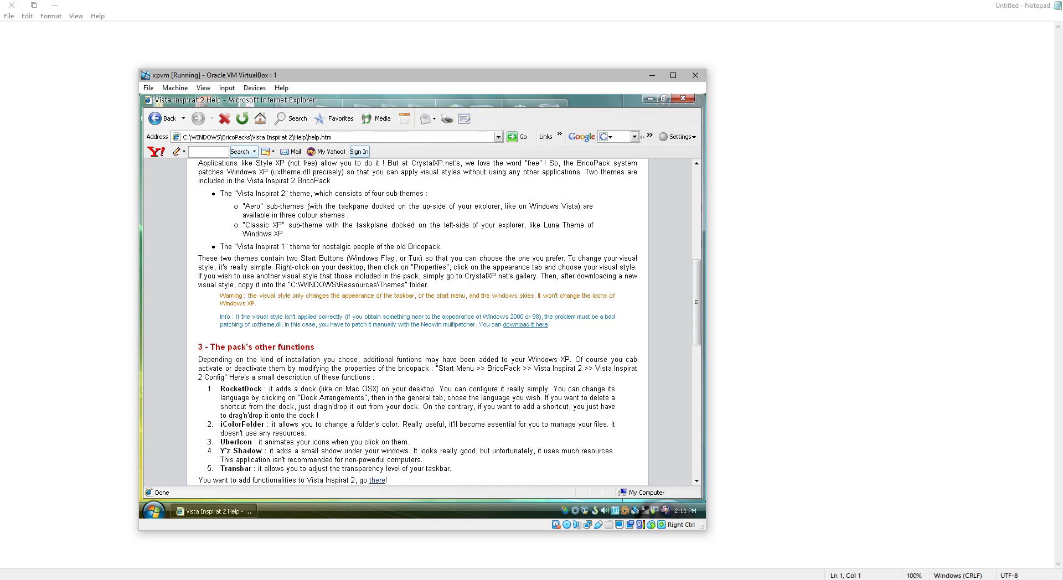
pyautogui.scroll(-1, 423, 323)
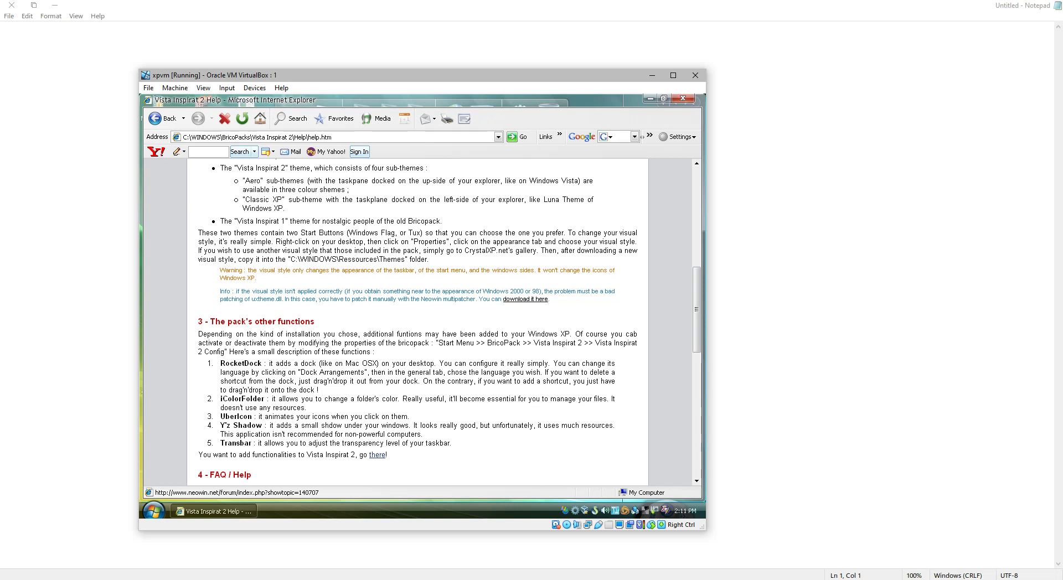
pyautogui.middleClick(437, 273)
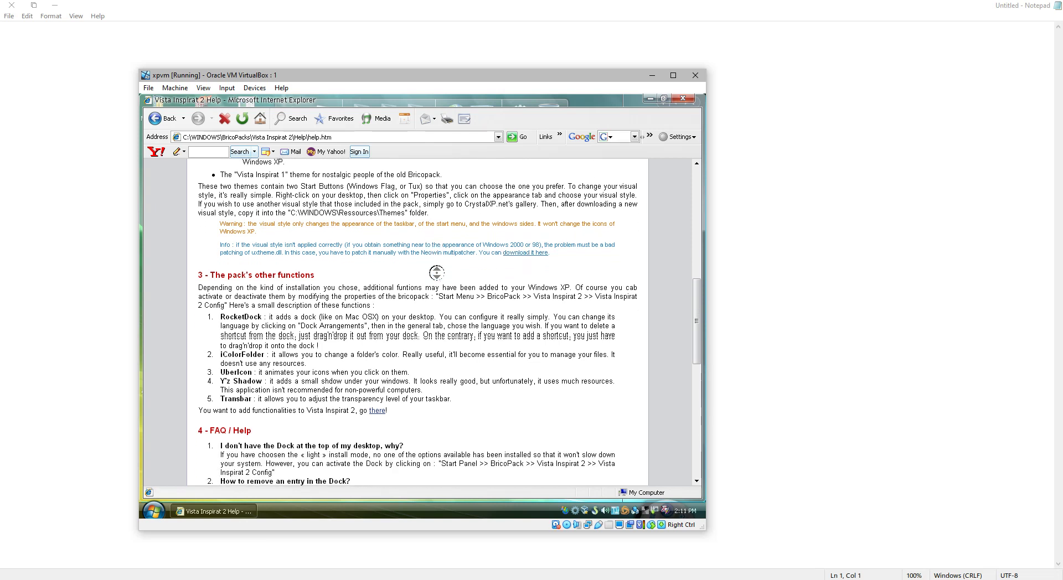
pyautogui.middleClick(437, 279)
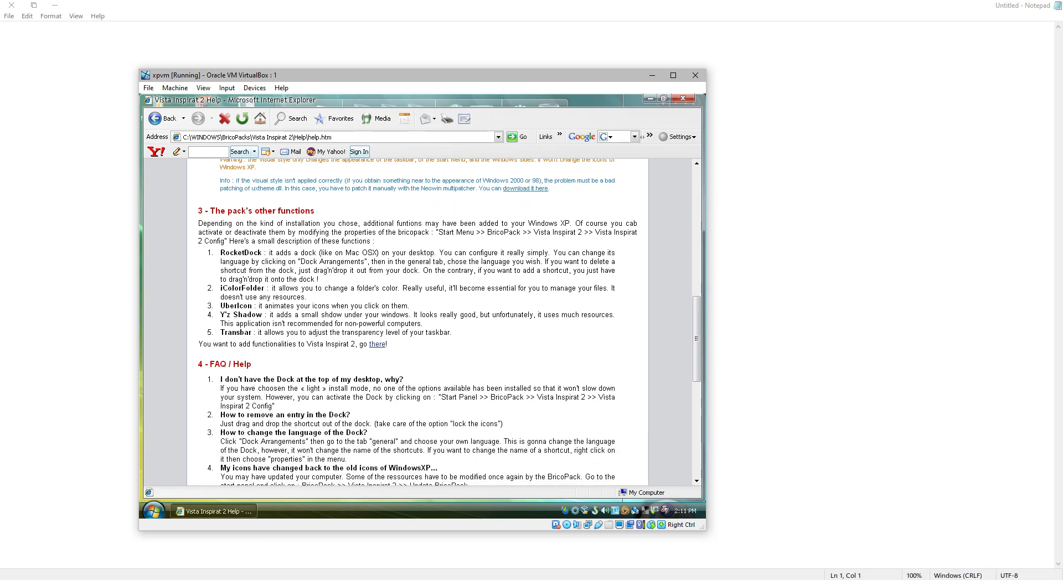
pyautogui.scroll(-4, 421, 321)
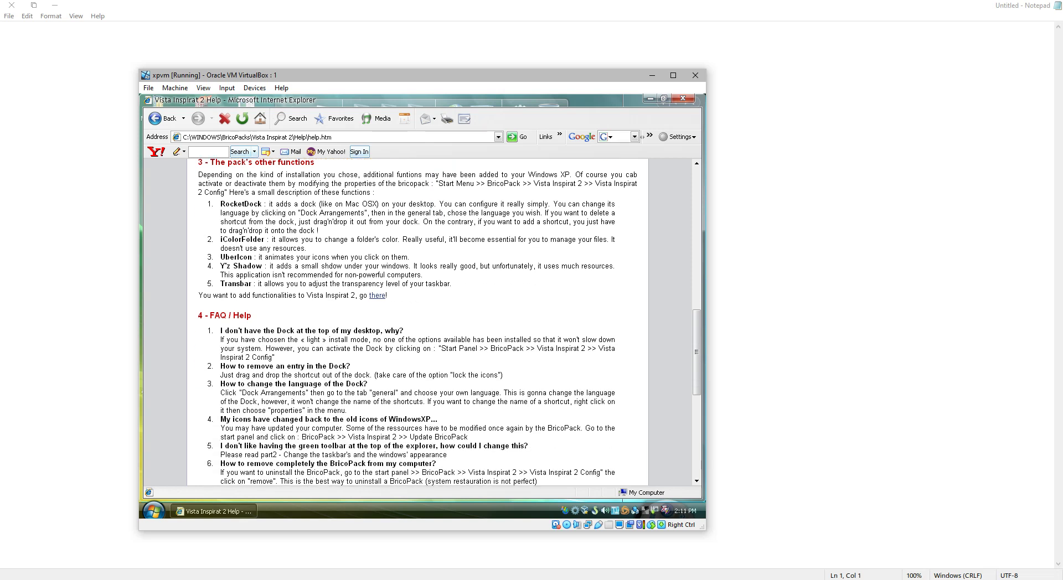
pyautogui.scroll(-10, 421, 321)
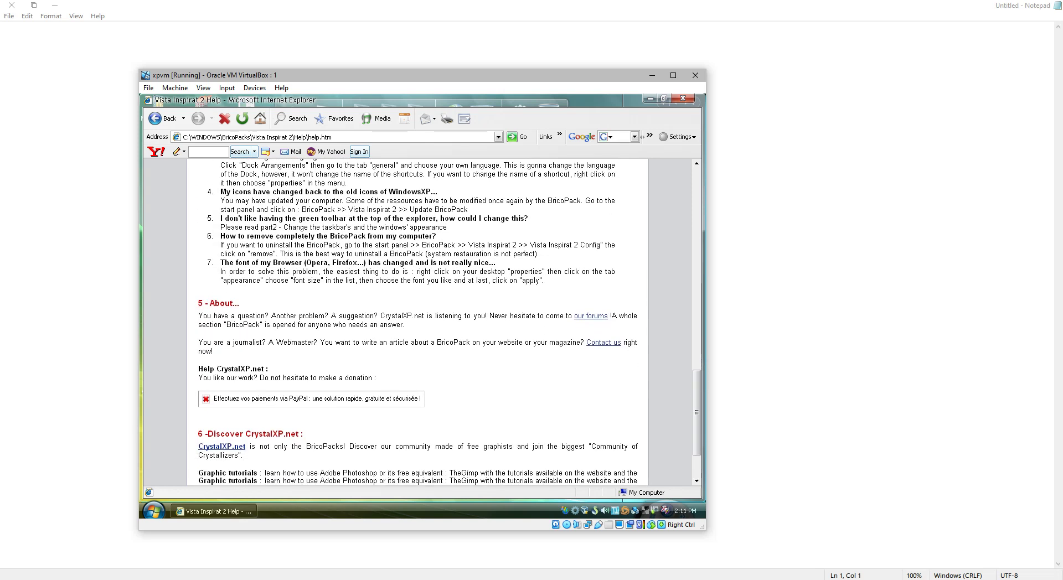
pyautogui.press('Home')
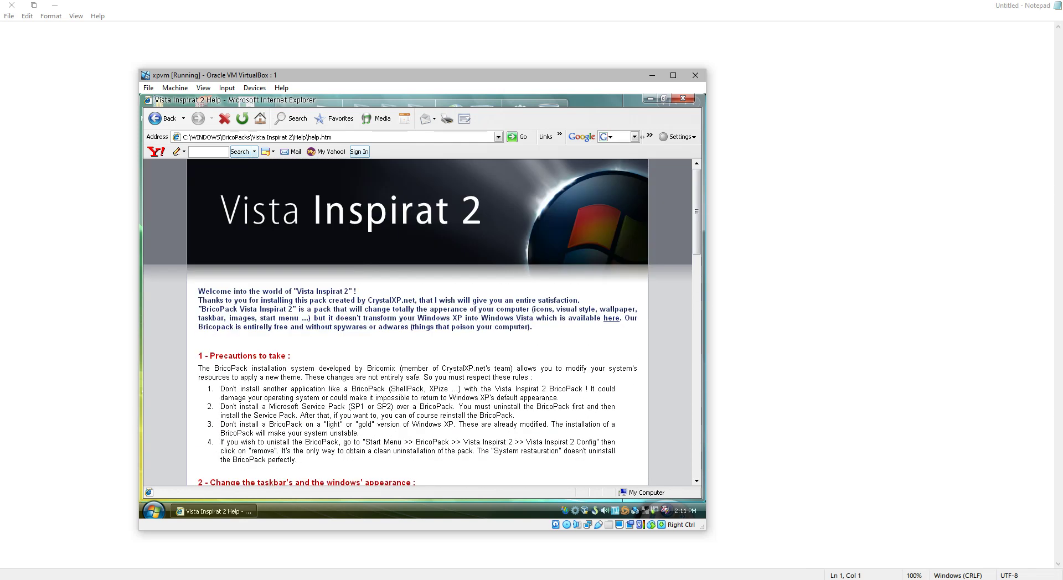
pyautogui.click(682, 98)
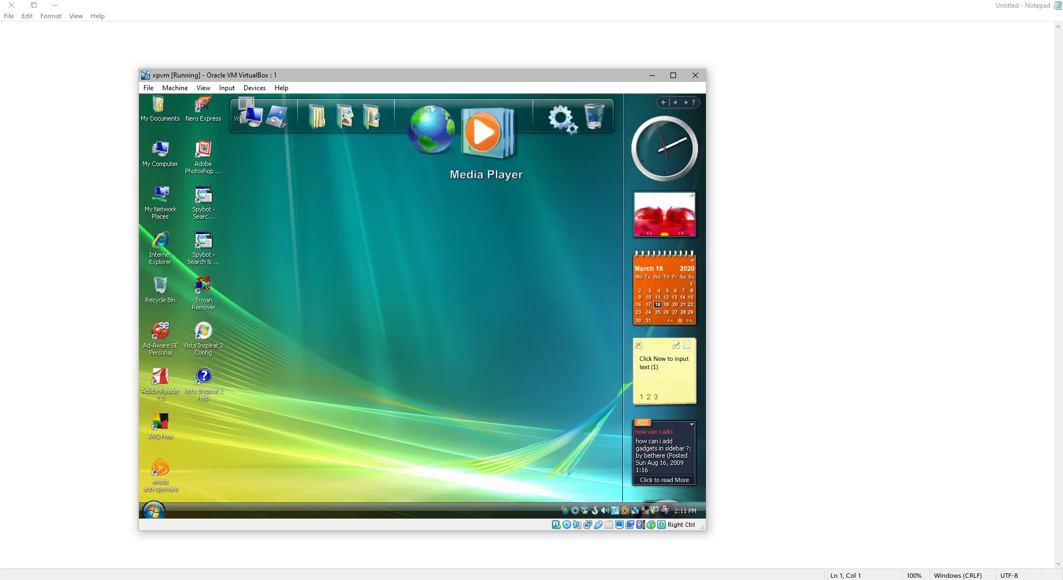
# View the About page in the dock's settings and close the settings dialog
pyautogui.rightClick(503, 125)
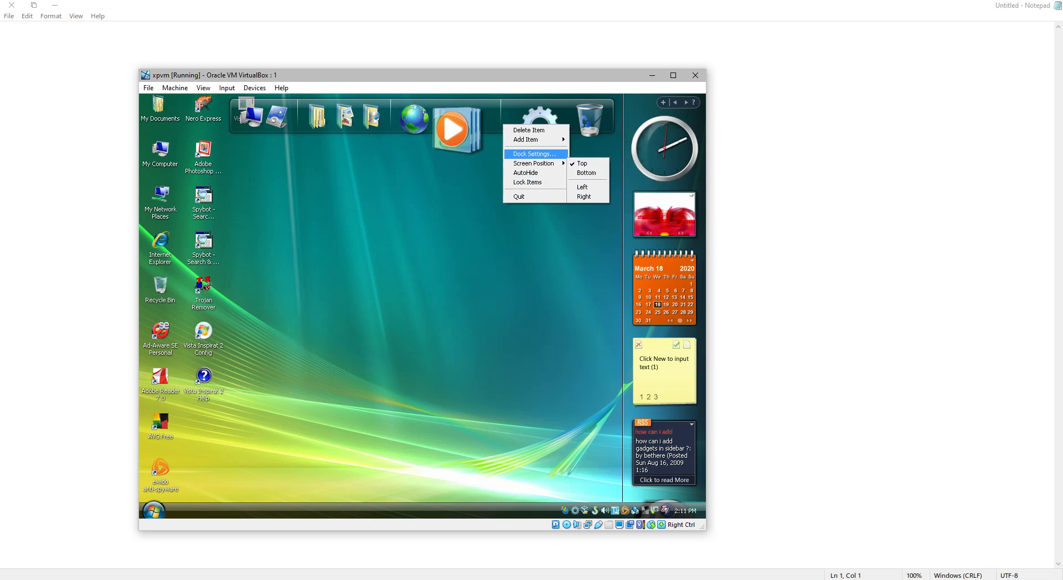
pyautogui.click(533, 154)
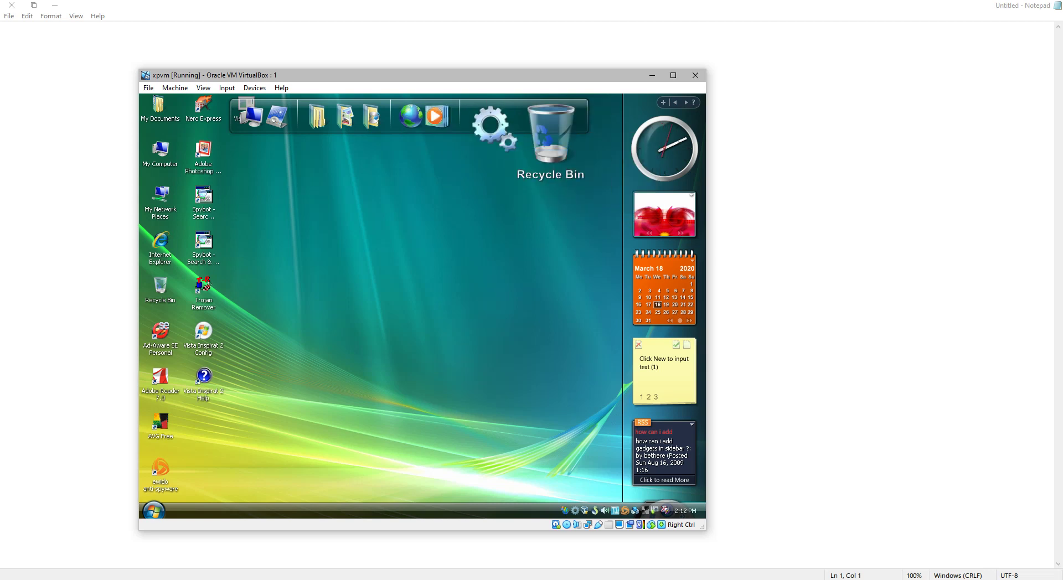
pyautogui.click(315, 374)
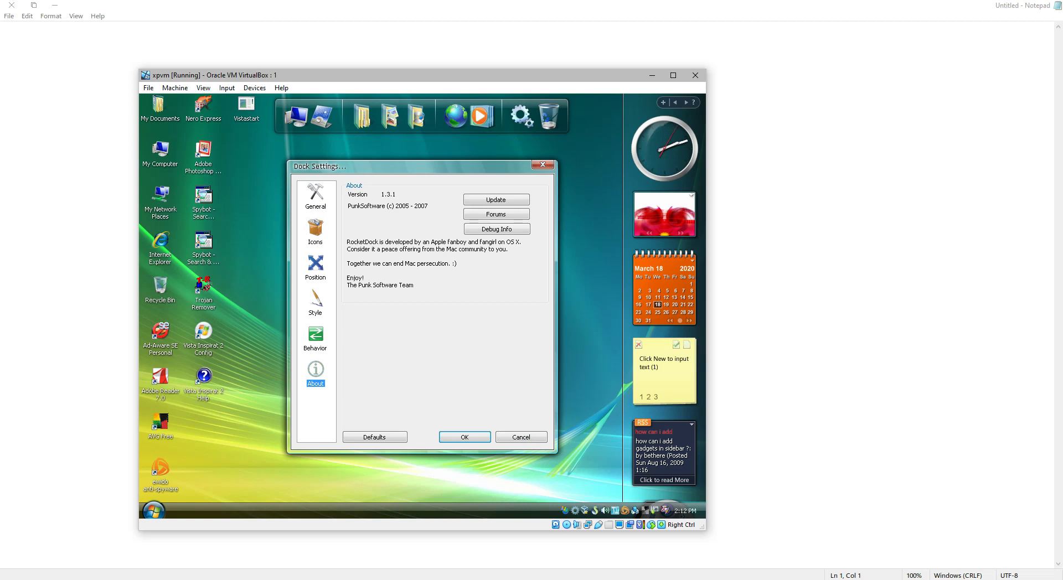
pyautogui.click(465, 437)
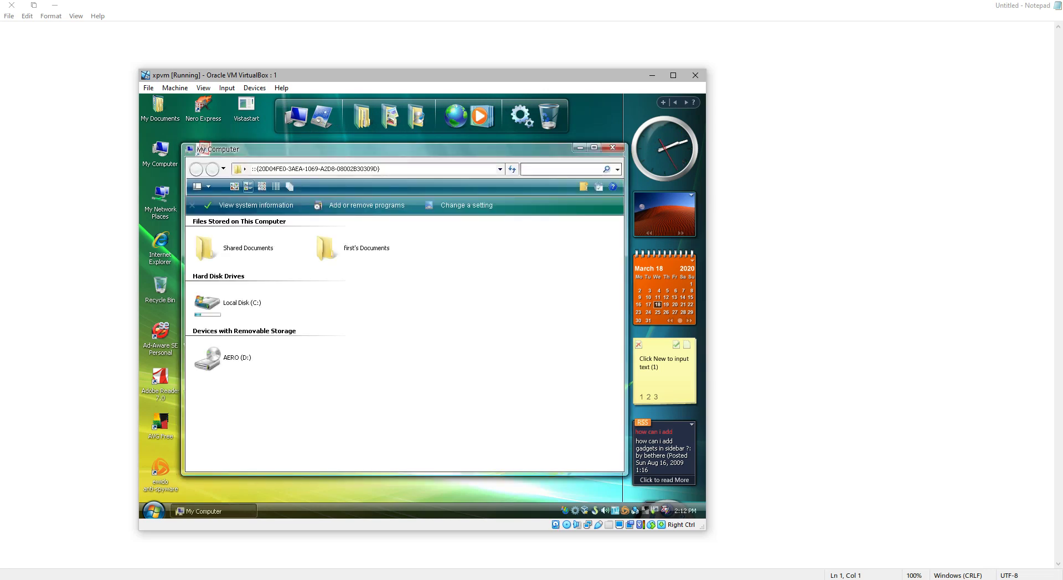
# Try the Aero1 and Aero2 TrueTransparency skins on the My Computer window
pyautogui.rightClick(651, 510)
pyautogui.moveTo(615, 466)
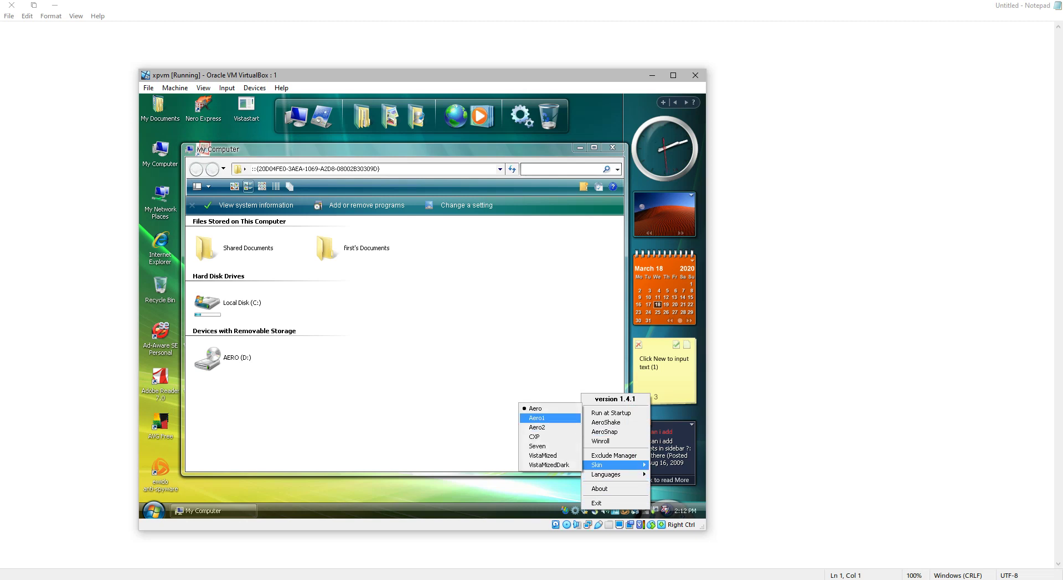
pyautogui.press('Return')
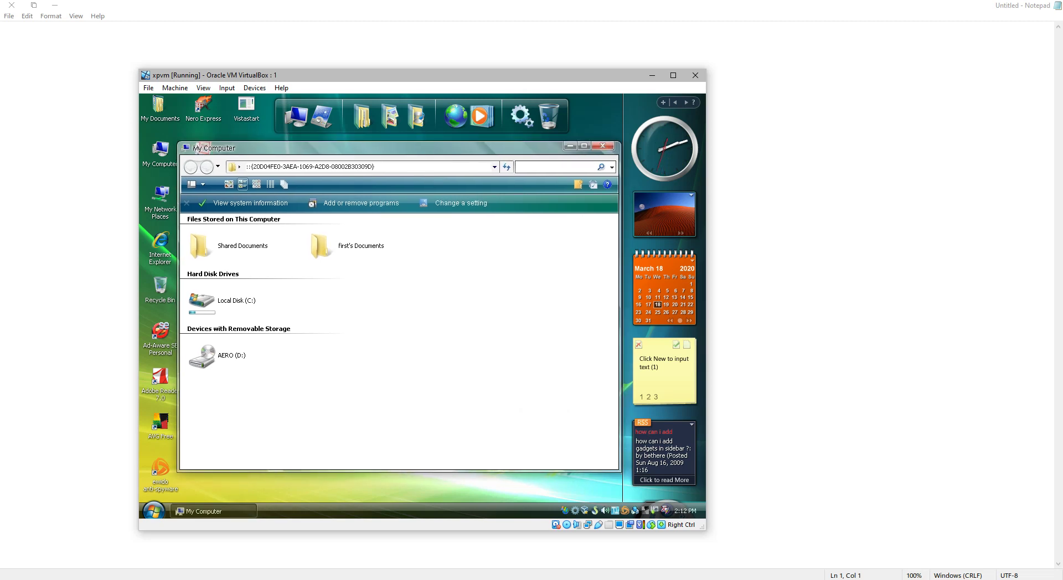
pyautogui.rightClick(653, 509)
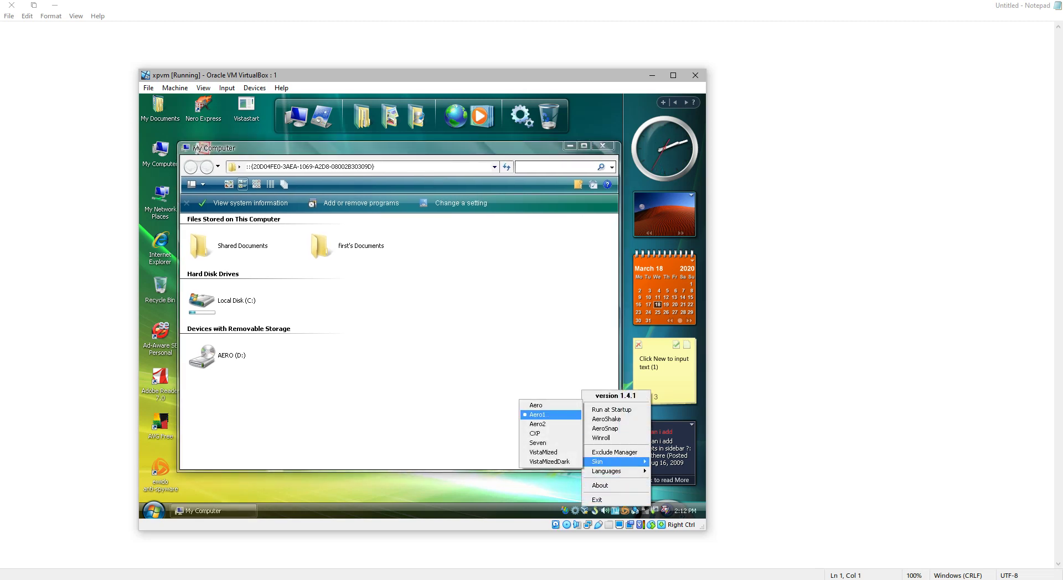
pyautogui.click(551, 425)
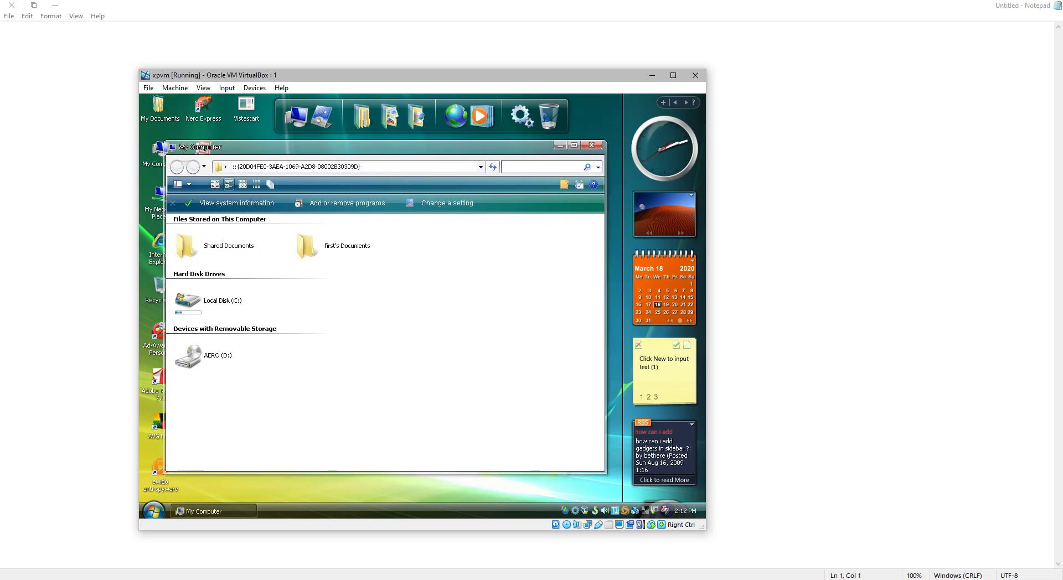
# Switch the TrueTransparency skin to VistaMized and on to VistaMizedDark
pyautogui.rightClick(585, 510)
pyautogui.moveTo(610, 466)
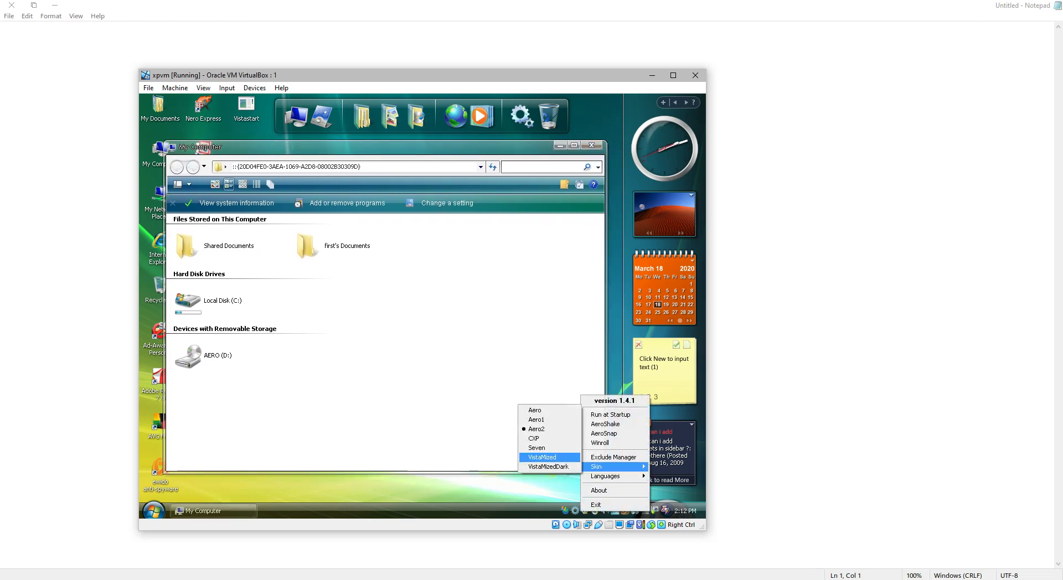
pyautogui.click(540, 458)
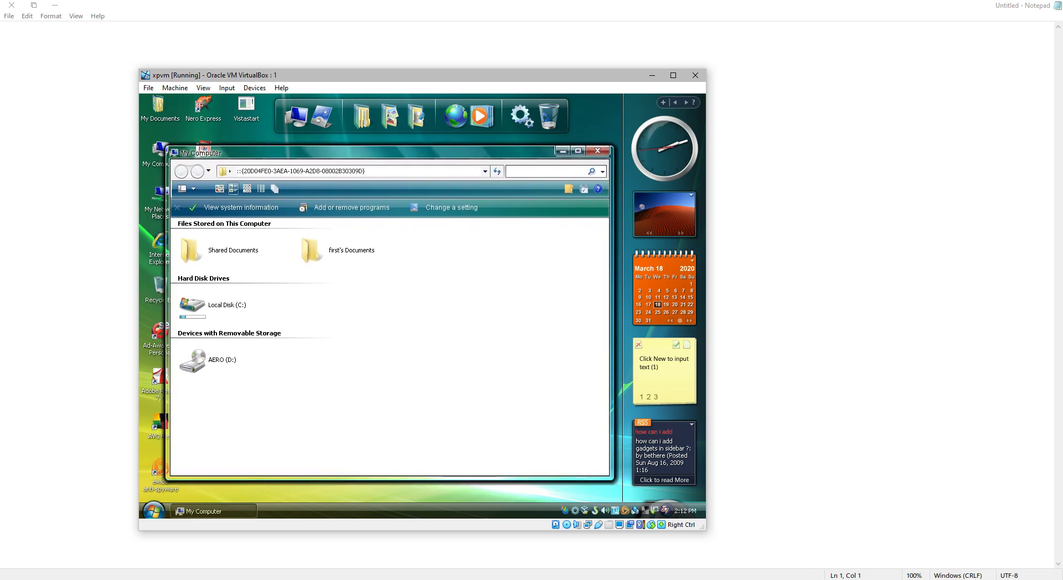
pyautogui.rightClick(585, 510)
pyautogui.moveTo(615, 465)
pyautogui.click(548, 464)
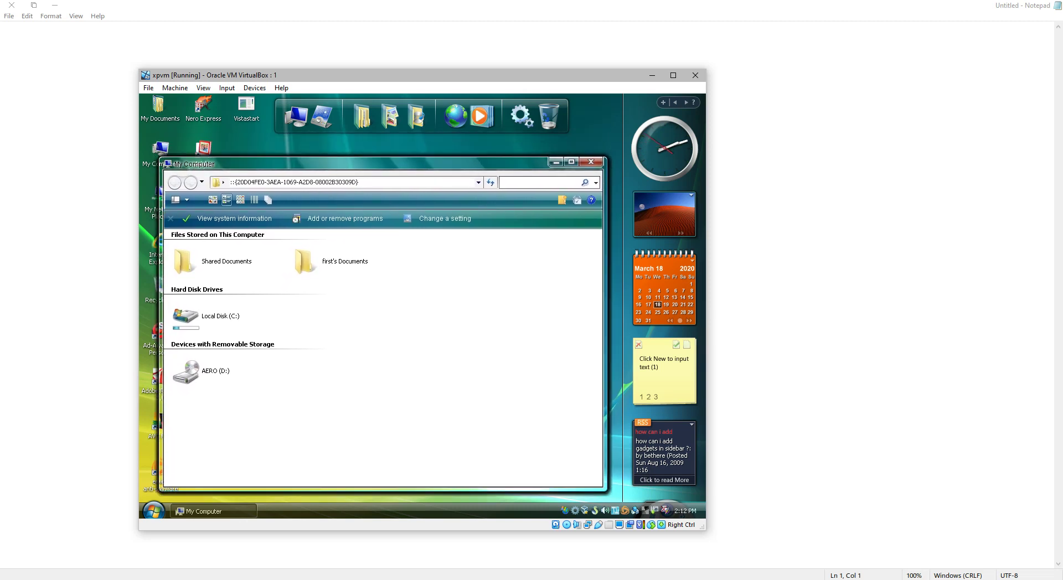
# Revisit the TrueTransparency skin choices, view the program's About information and close it
pyautogui.rightClick(524, 510)
pyautogui.rightClick(580, 510)
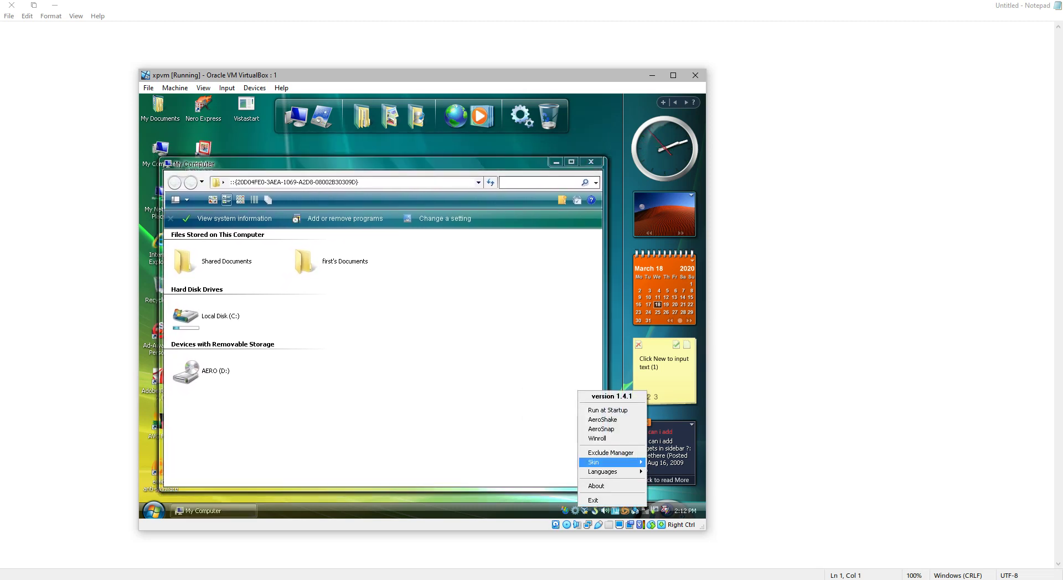
pyautogui.moveTo(595, 462)
pyautogui.click(540, 453)
pyautogui.rightClick(580, 510)
pyautogui.click(609, 489)
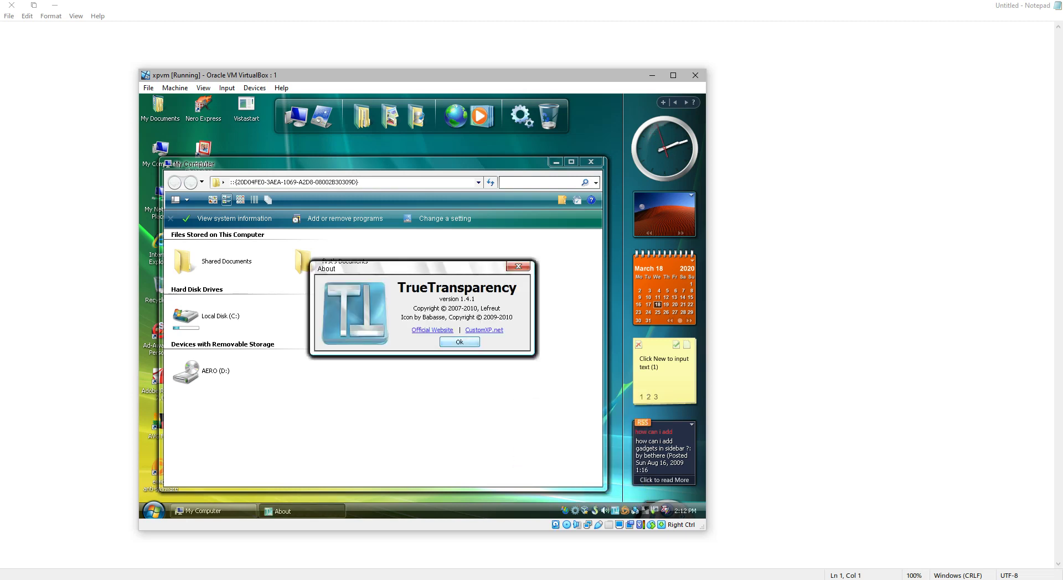
pyautogui.press('Return')
pyautogui.rightClick(476, 346)
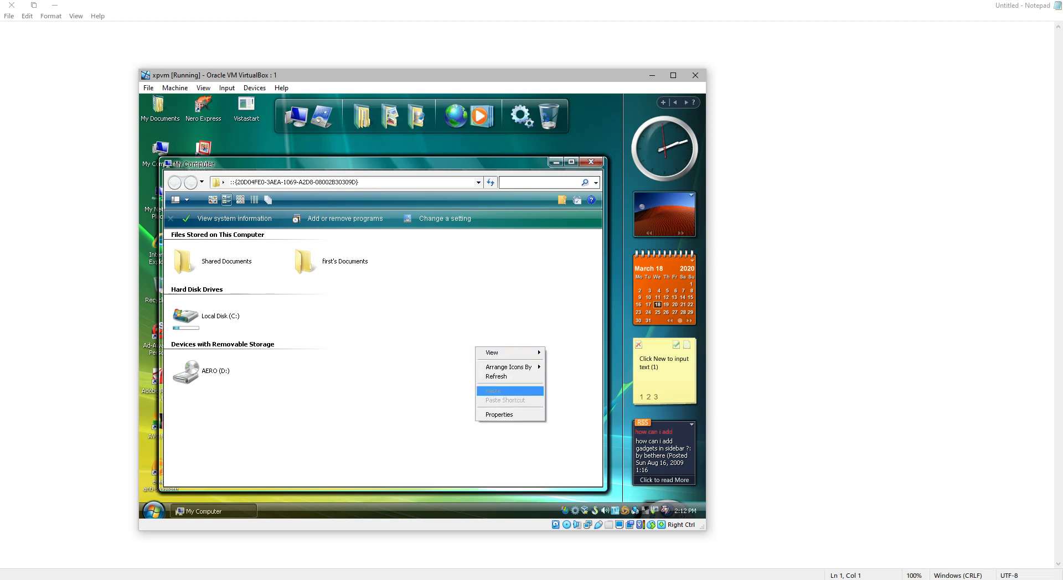
pyautogui.press('Escape')
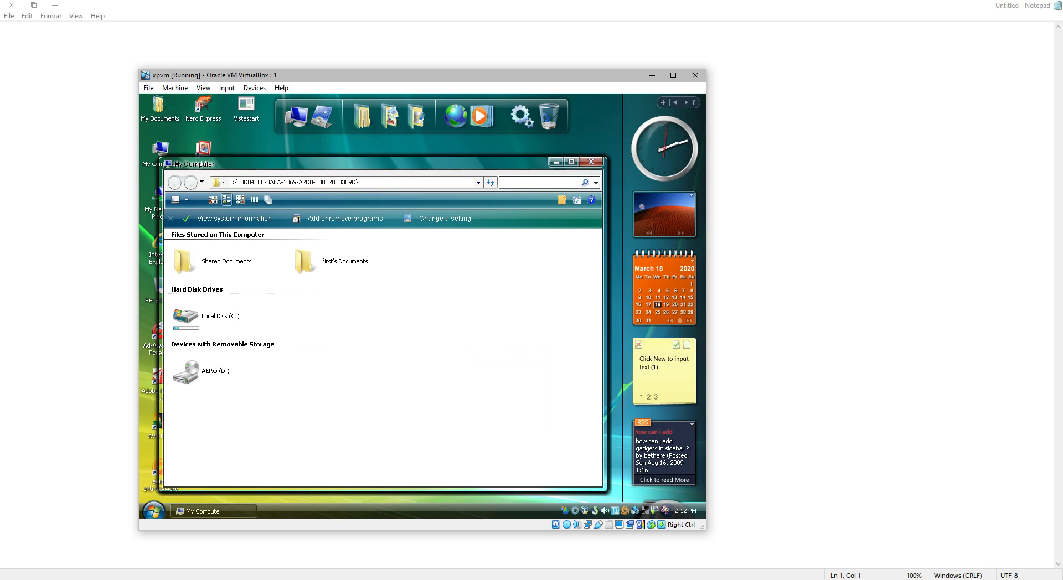
# Check the About Glass2k entry, and enable auto-remembering of every window's transparency settings in the Glass2k settings, saving the change
pyautogui.rightClick(636, 510)
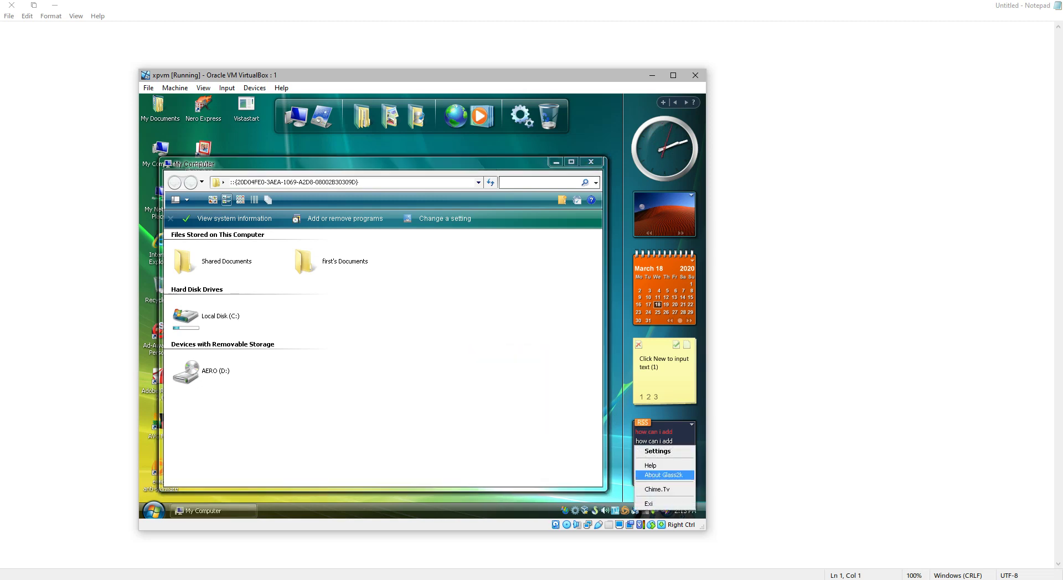
pyautogui.click(664, 476)
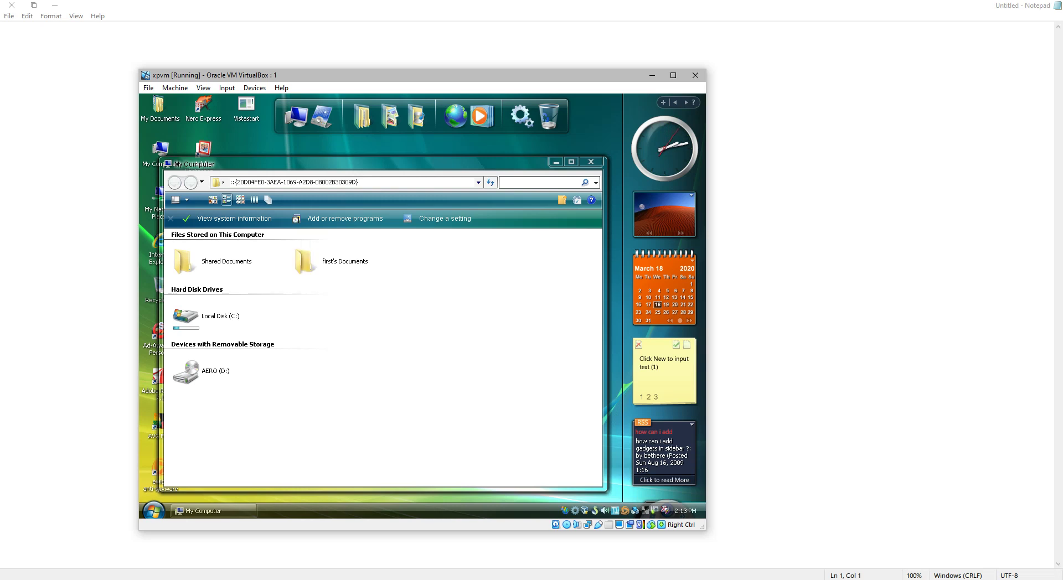
pyautogui.rightClick(636, 510)
pyautogui.click(664, 452)
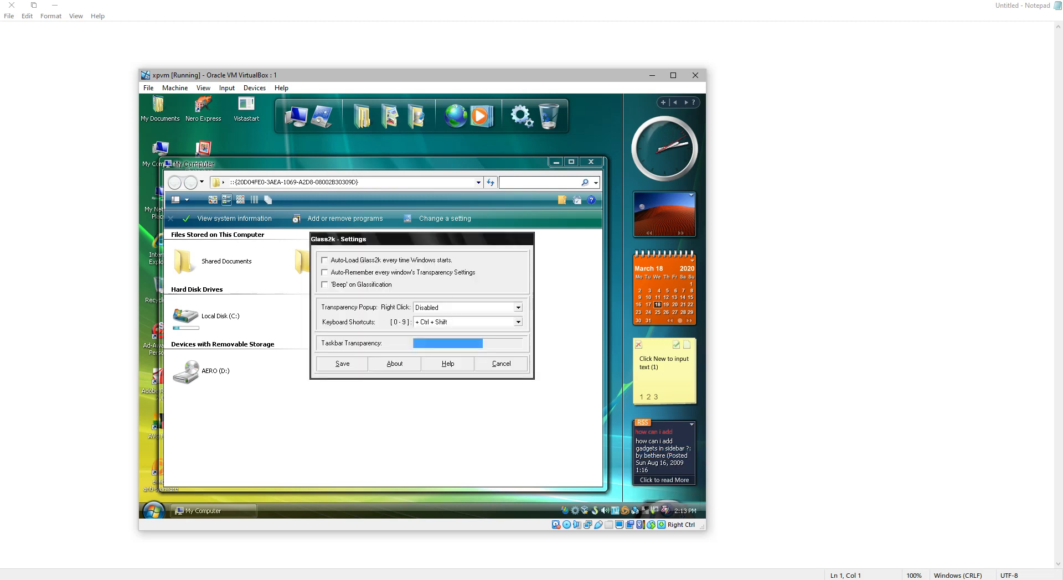
pyautogui.click(325, 273)
pyautogui.click(342, 364)
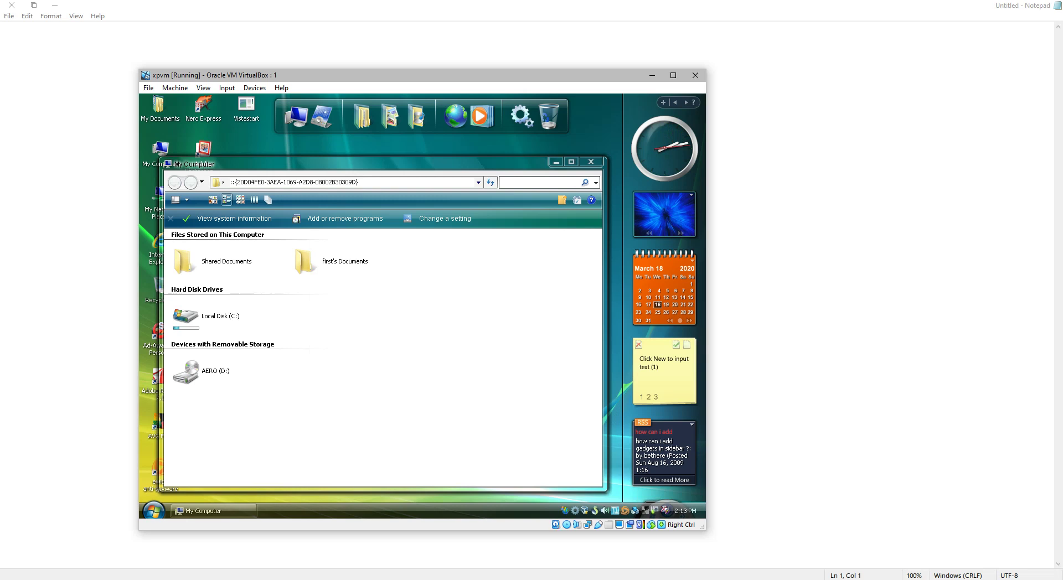
# Move the My Computer window slightly up and close it
pyautogui.rightClick(451, 364)
pyautogui.press('Escape')
pyautogui.rightClick(440, 415)
pyautogui.rightClick(438, 411)
pyautogui.press('Escape')
pyautogui.moveTo(451, 157); pyautogui.dragTo(462, 146)
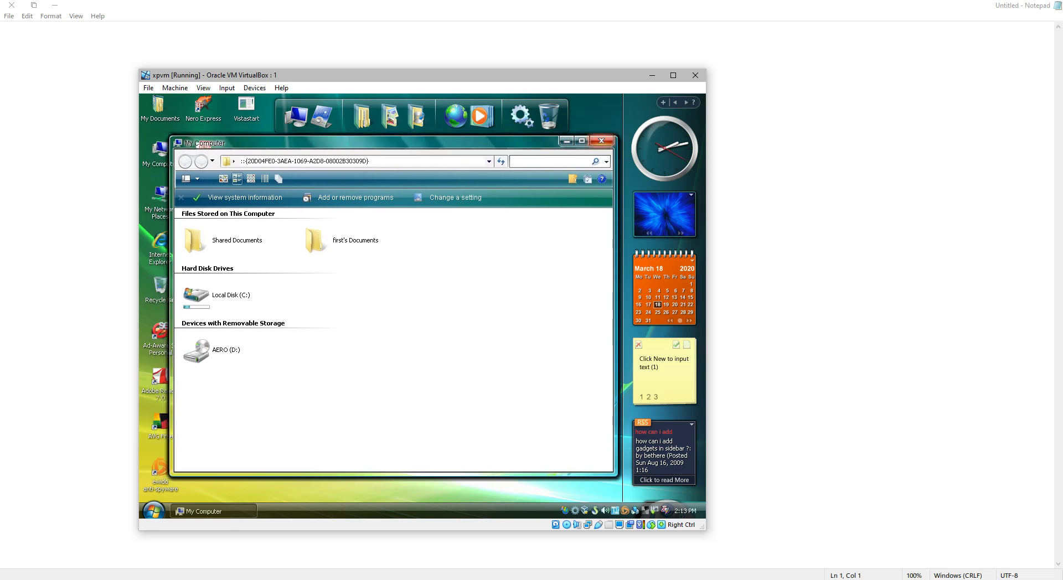
pyautogui.click(602, 144)
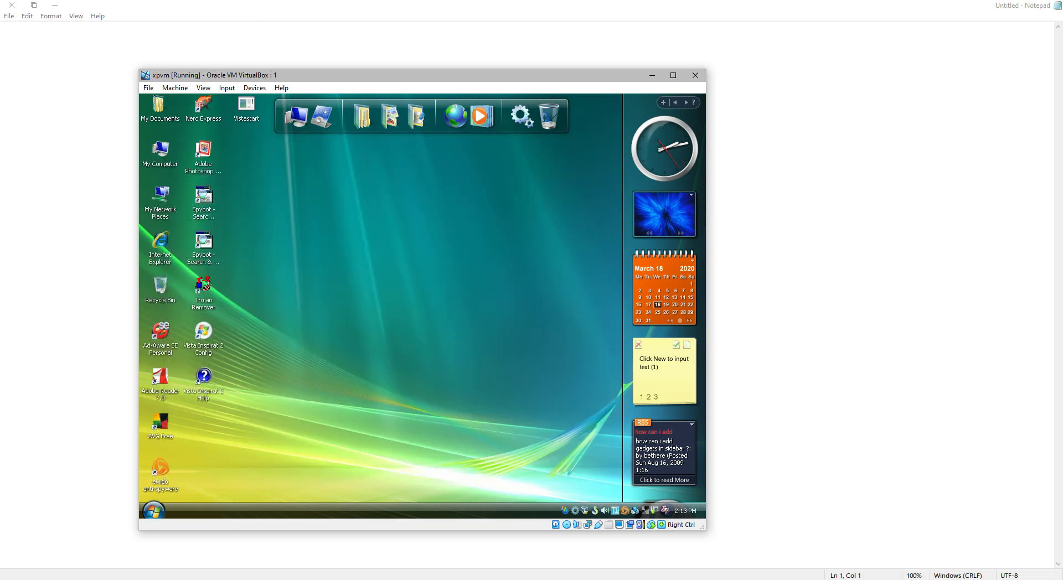
# View the general System Properties of My Computer, move the dialog higher on the desktop and close it
pyautogui.rightClick(165, 153)
pyautogui.click(188, 270)
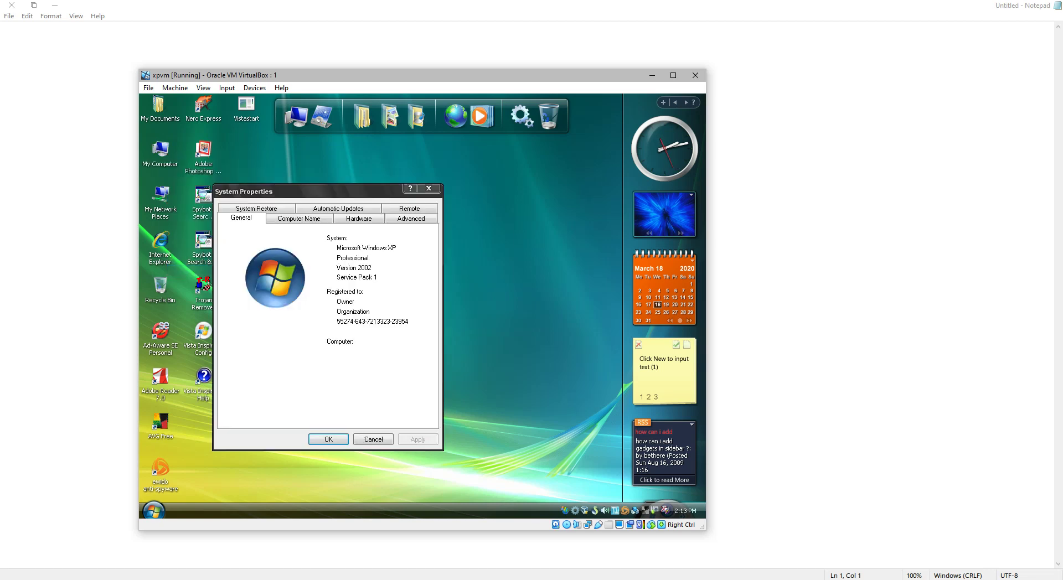
pyautogui.moveTo(408, 192); pyautogui.dragTo(423, 133)
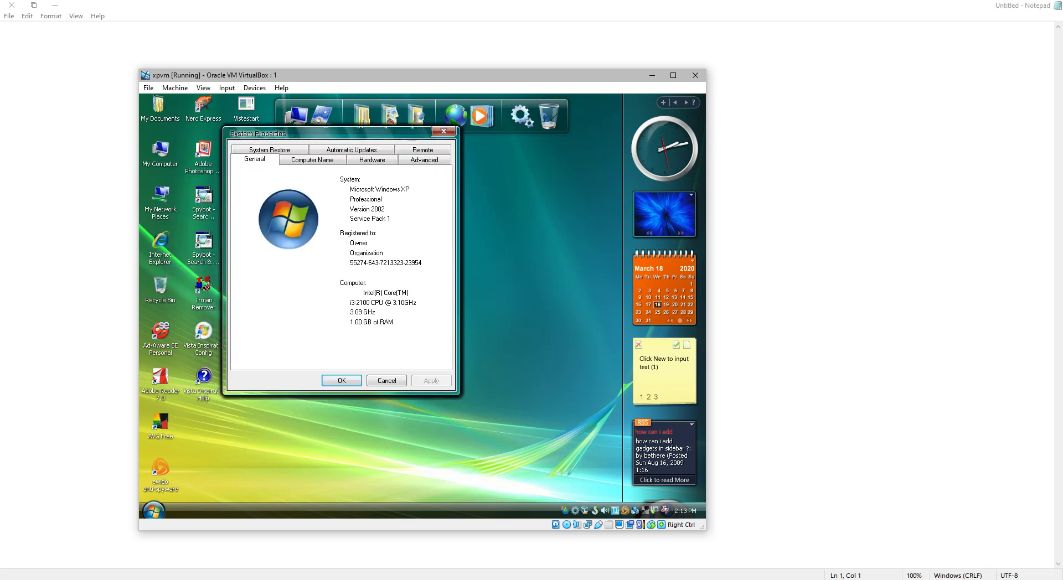
pyautogui.click(446, 131)
# Run winver to view the About Windows information, and close it
pyautogui.click(154, 511)
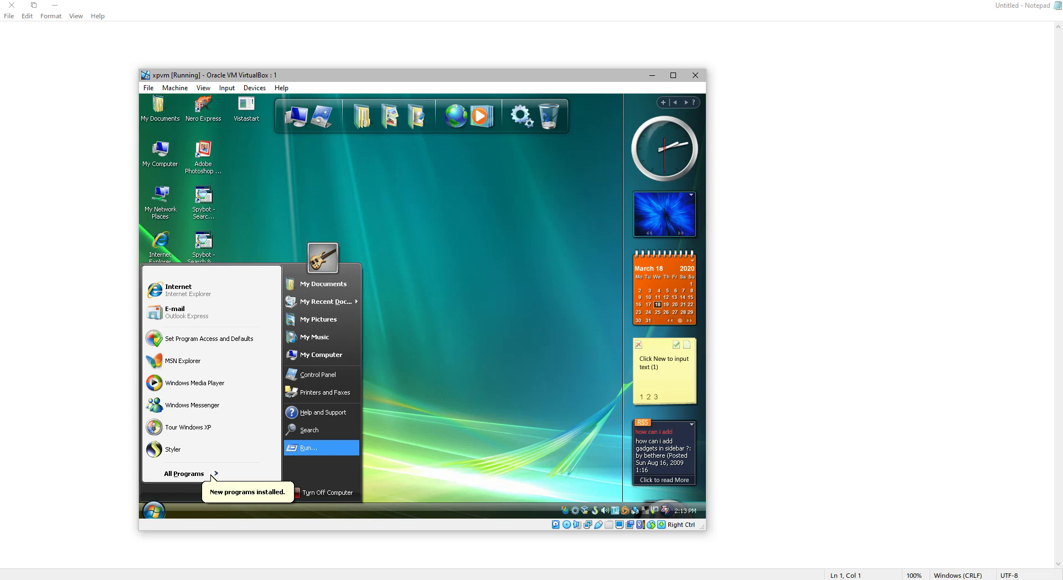
pyautogui.click(299, 448)
pyautogui.press('Return')
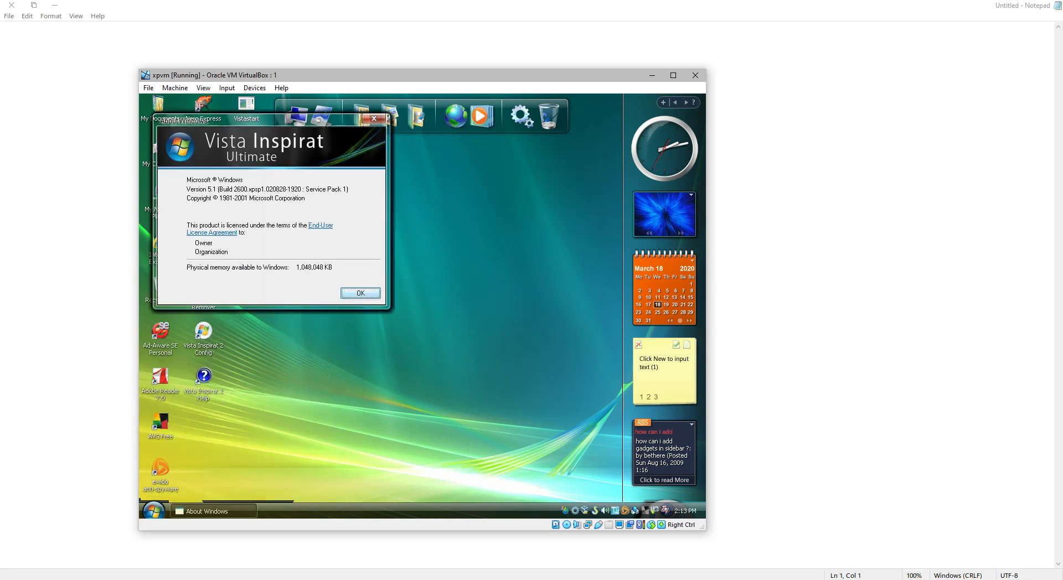
pyautogui.press('Return')
# Run dxdiag, examine the system and display information in the DirectX Diagnostic Tool, and exit it
pyautogui.press('super')
pyautogui.press('r')
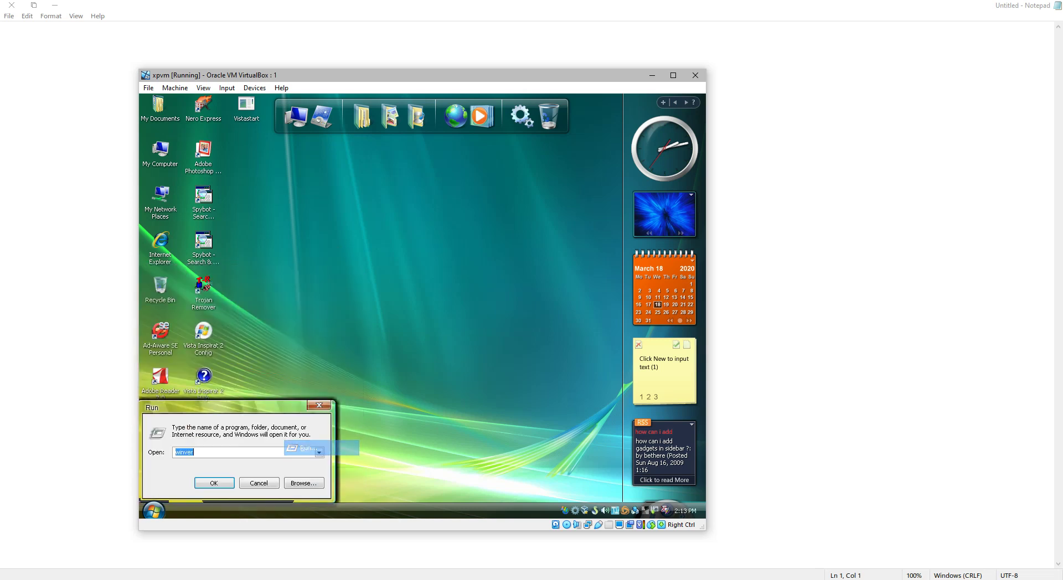
pyautogui.write('dxdiag')
pyautogui.press('Return')
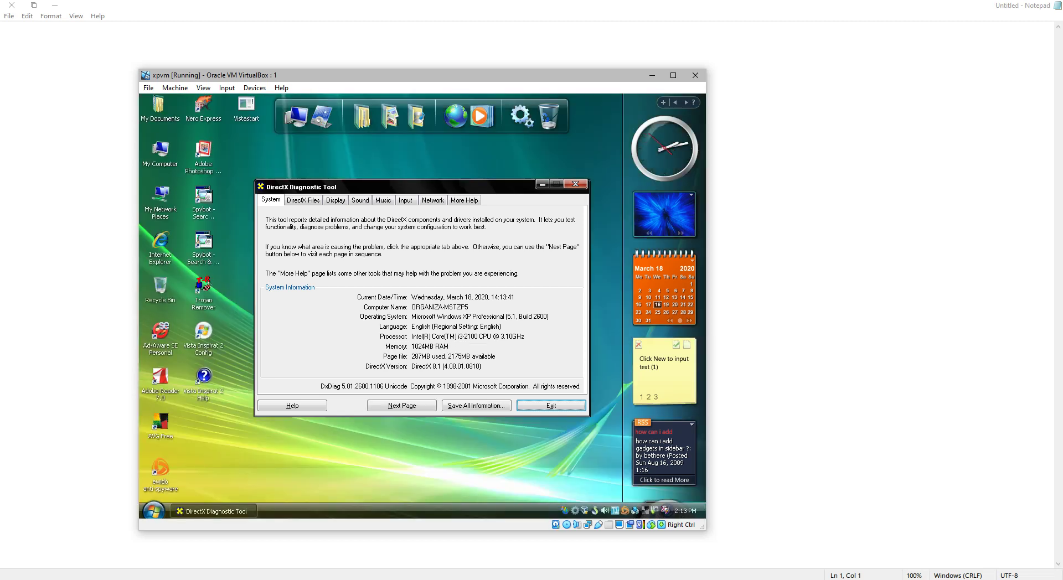
pyautogui.click(335, 200)
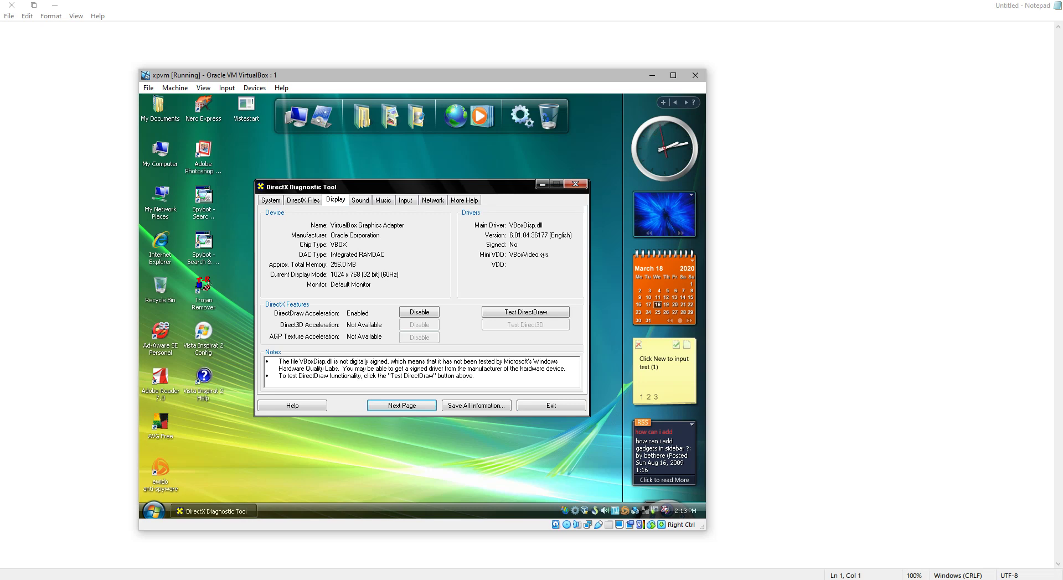
pyautogui.click(551, 406)
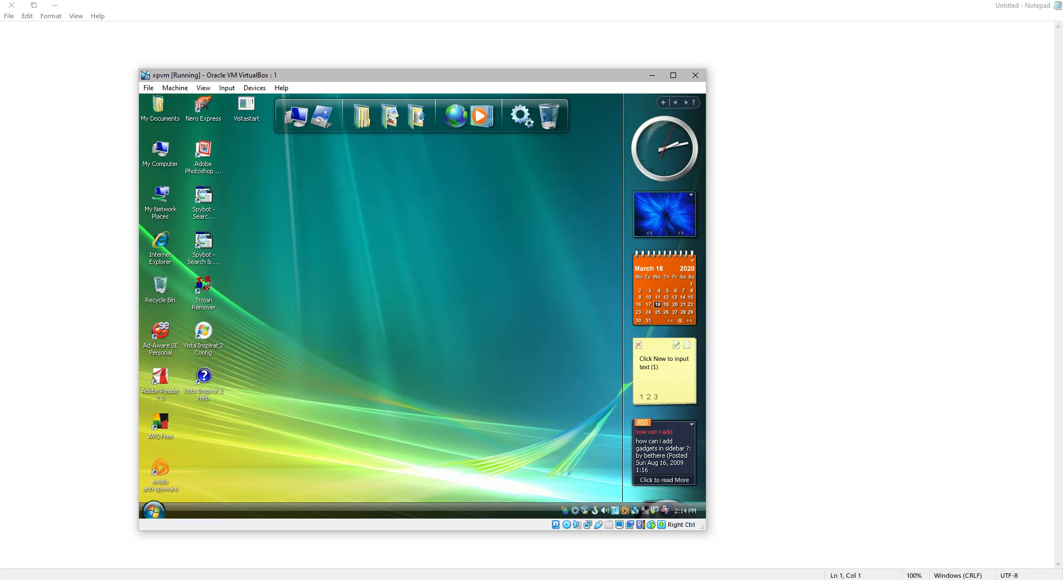
# Turn on Y'z Shadow, TransBar and UberIcon in Vista Inspirat 2 Config and confirm the settings
pyautogui.doubleClick(203, 338)
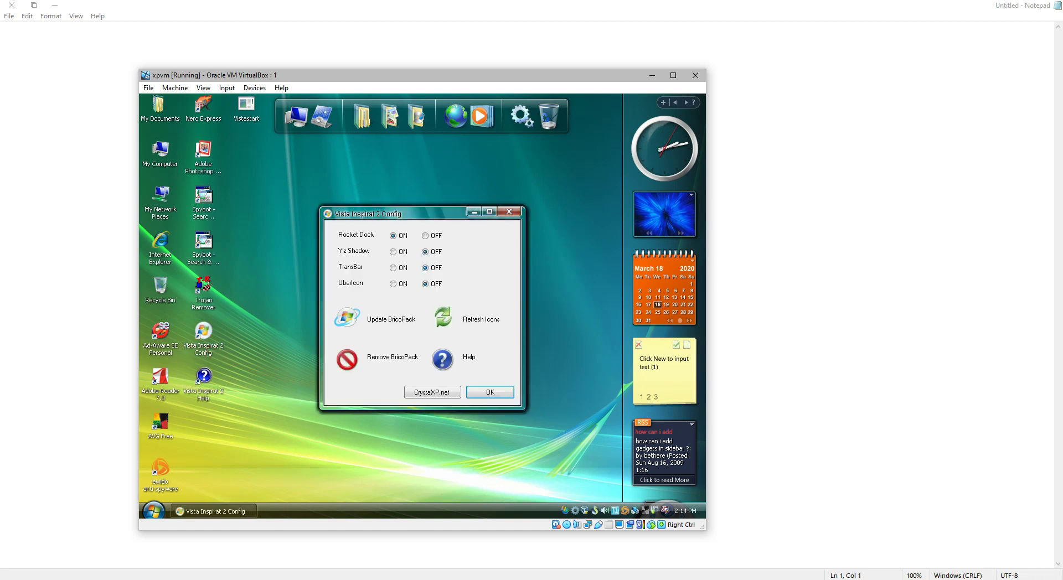
pyautogui.click(393, 251)
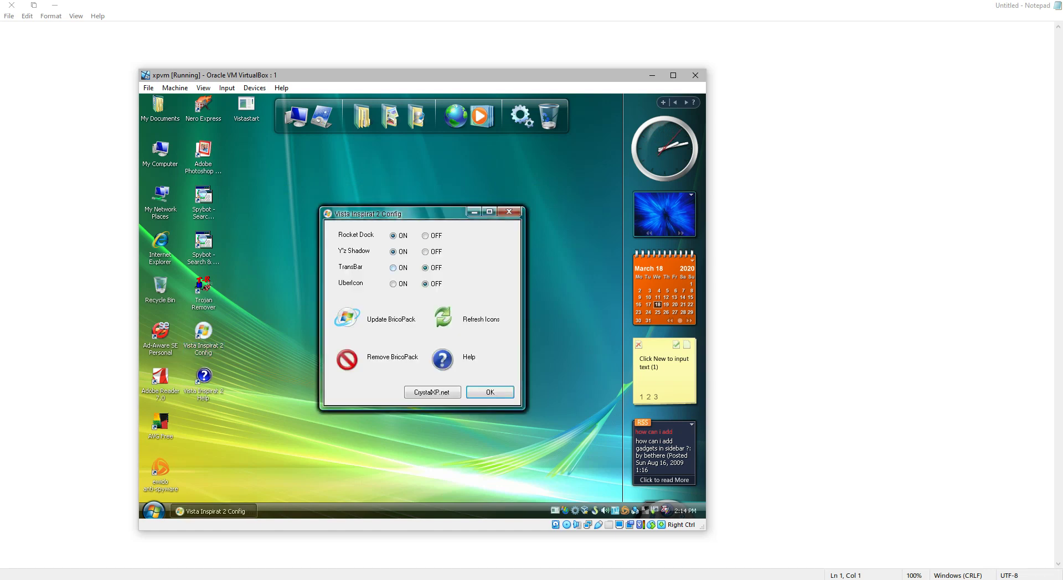
pyautogui.click(393, 268)
pyautogui.click(393, 284)
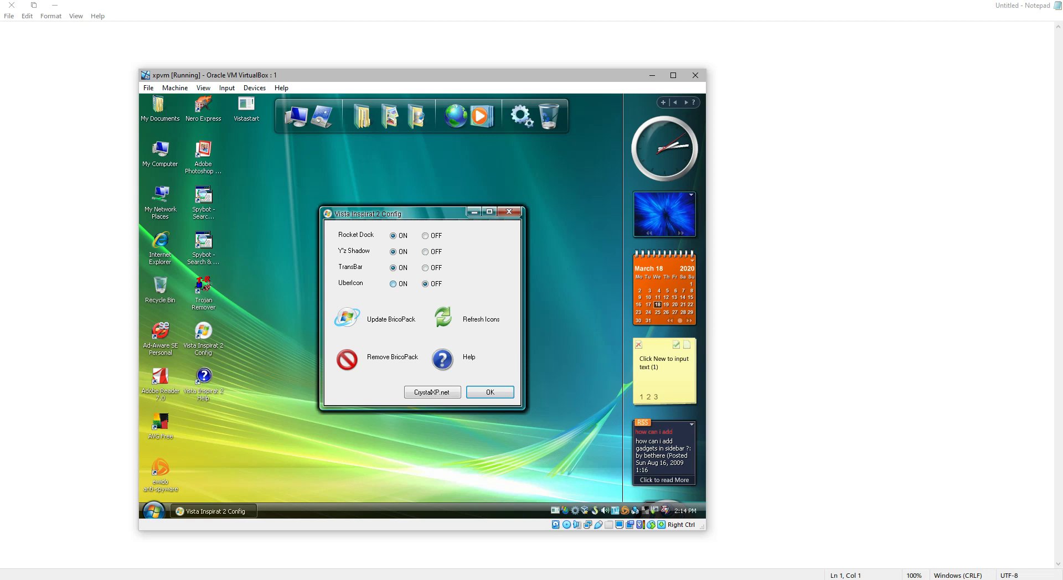
pyautogui.click(490, 392)
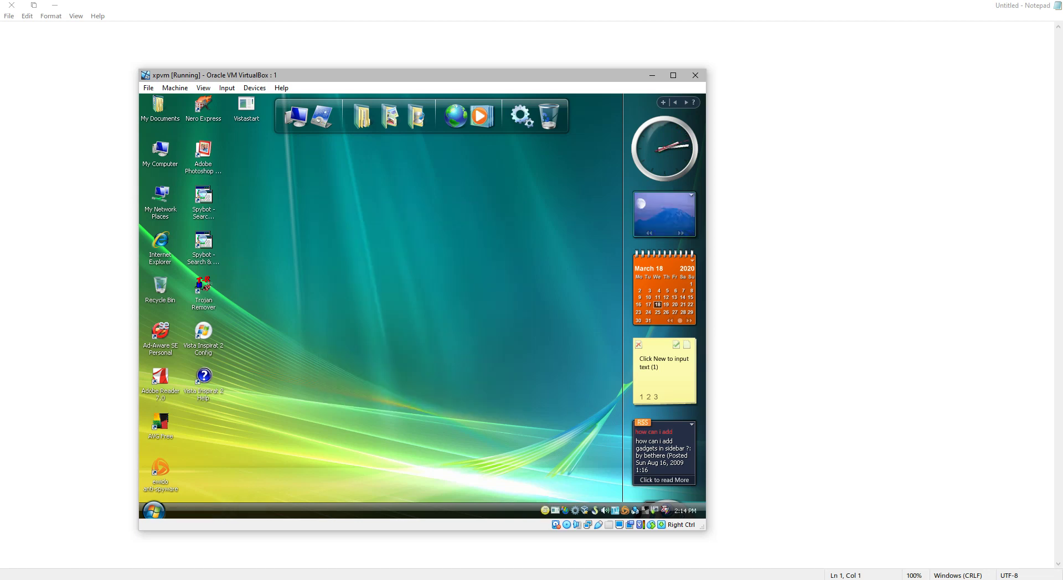
# Open the Run dialog from the Start menu
pyautogui.click(154, 511)
pyautogui.press('r')
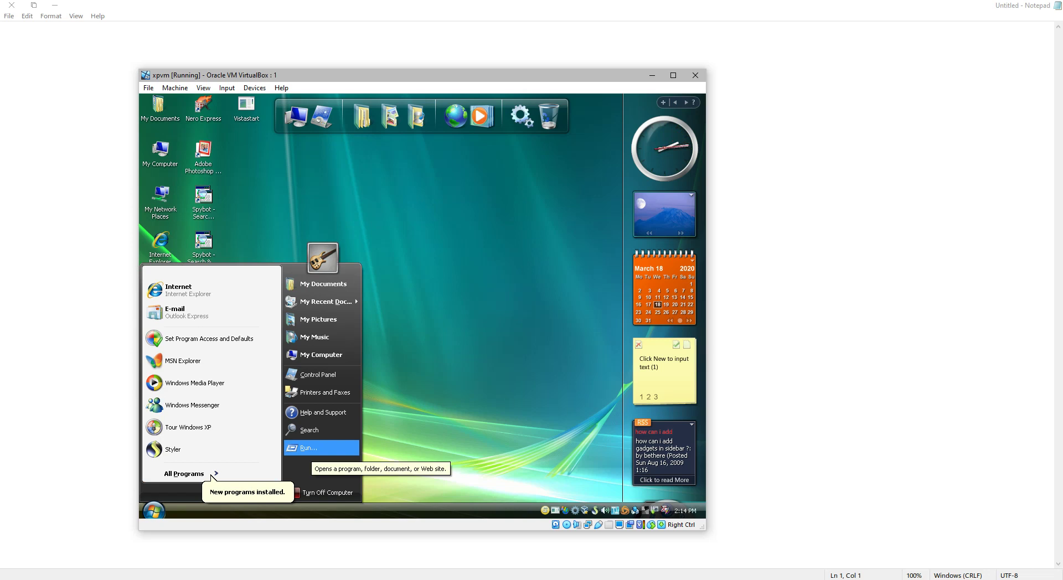
pyautogui.press('Up')
pyautogui.press('Down')
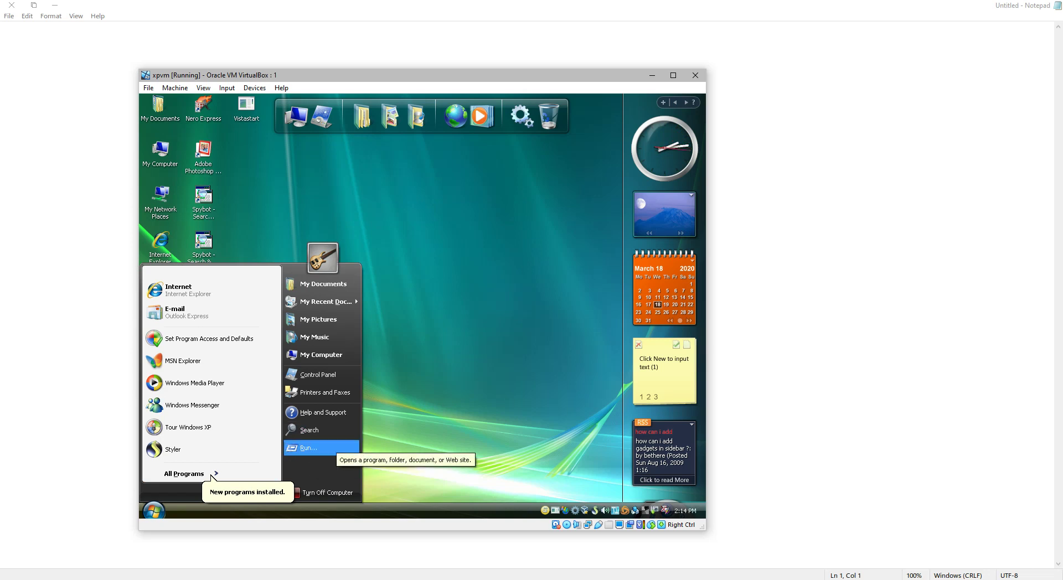
pyautogui.press('Return')
pyautogui.press('super')
# Launch Notepad from Accessories, move its window higher on the desktop and enter the text "hello"
pyautogui.moveTo(191, 474)
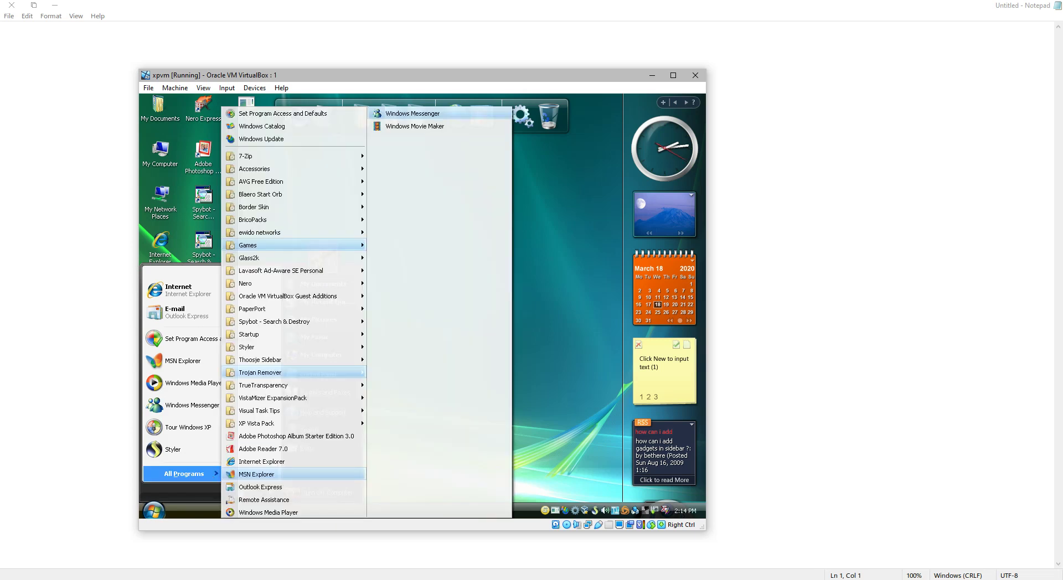
pyautogui.moveTo(293, 169)
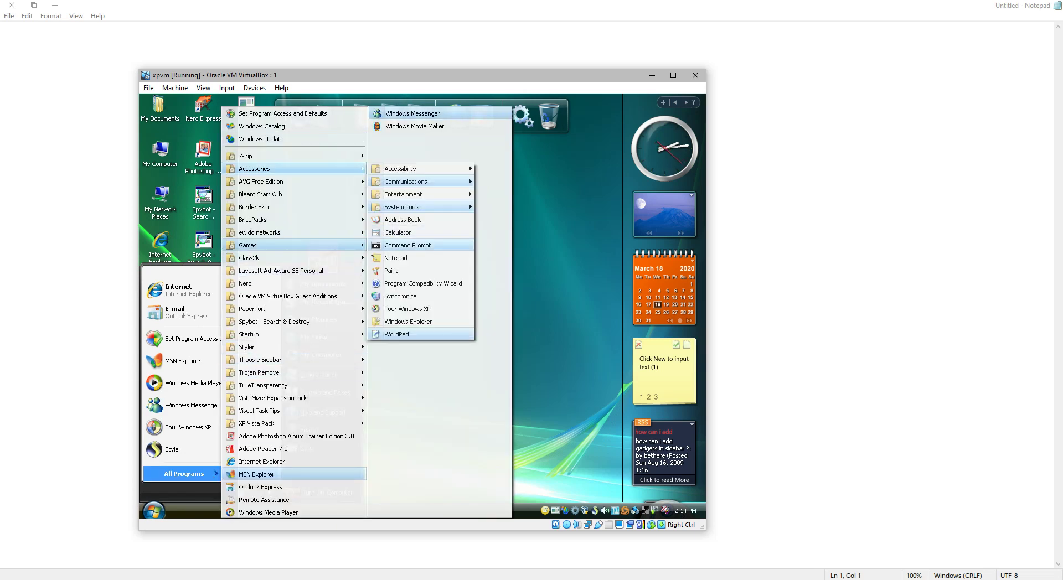
pyautogui.click(421, 258)
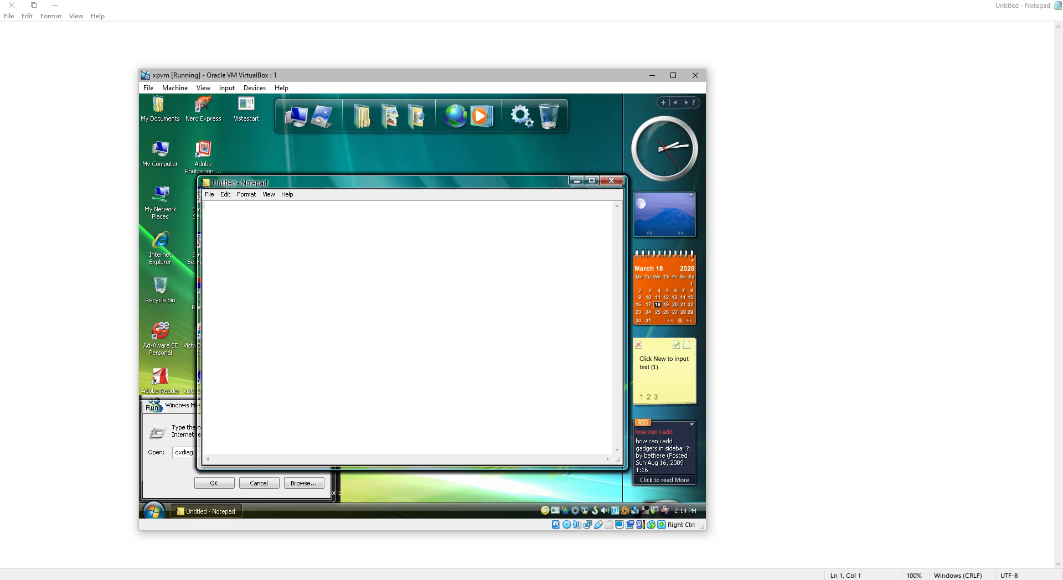
pyautogui.moveTo(388, 182); pyautogui.dragTo(378, 139)
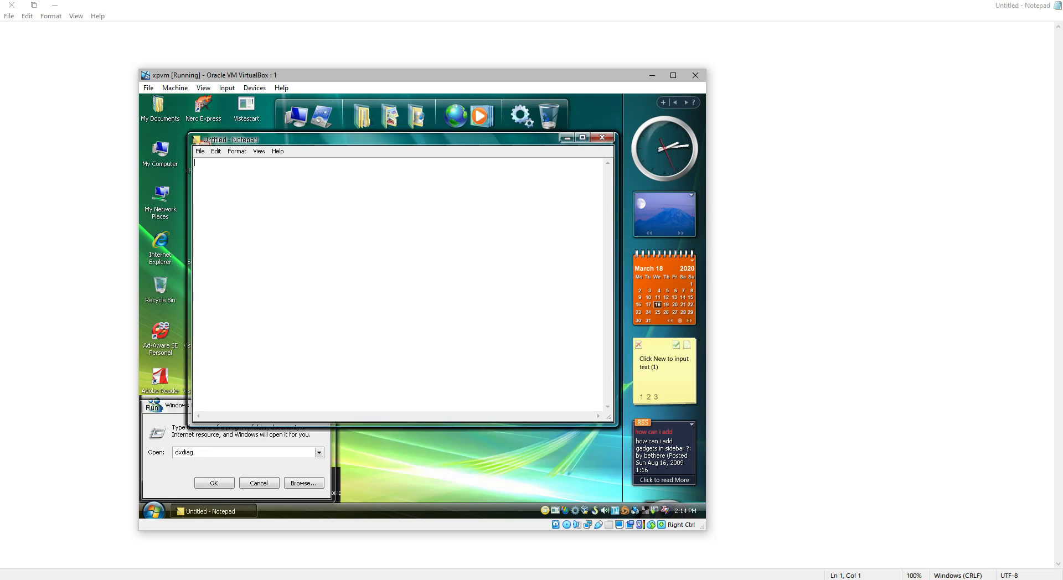
pyautogui.write('hello')
# Enter "fuck you" as the Run command and close Notepad without saving its text
pyautogui.press('super+r')
pyautogui.write('f')
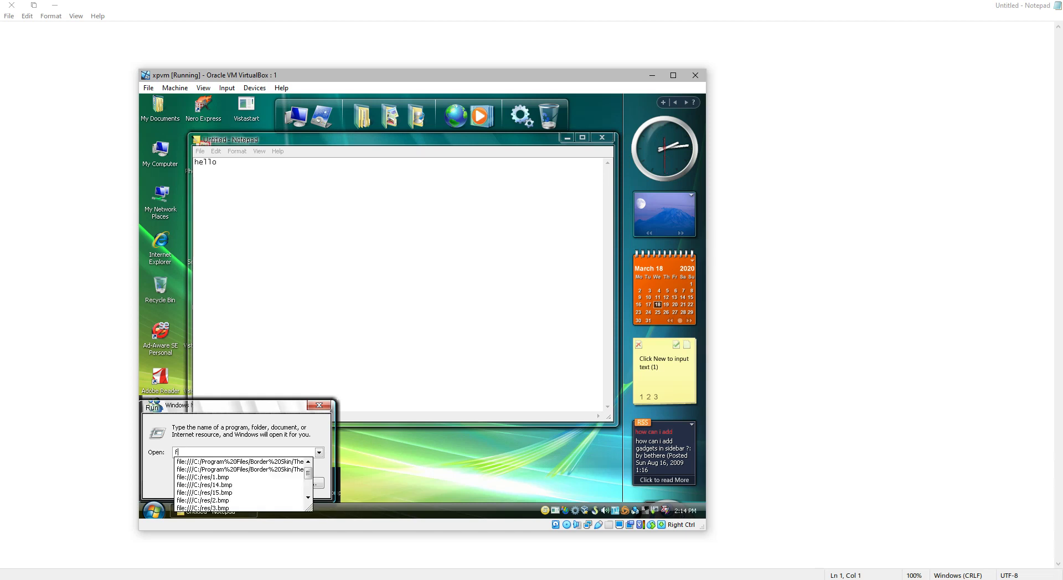
pyautogui.write('uck you')
pyautogui.click(602, 138)
pyautogui.click(425, 335)
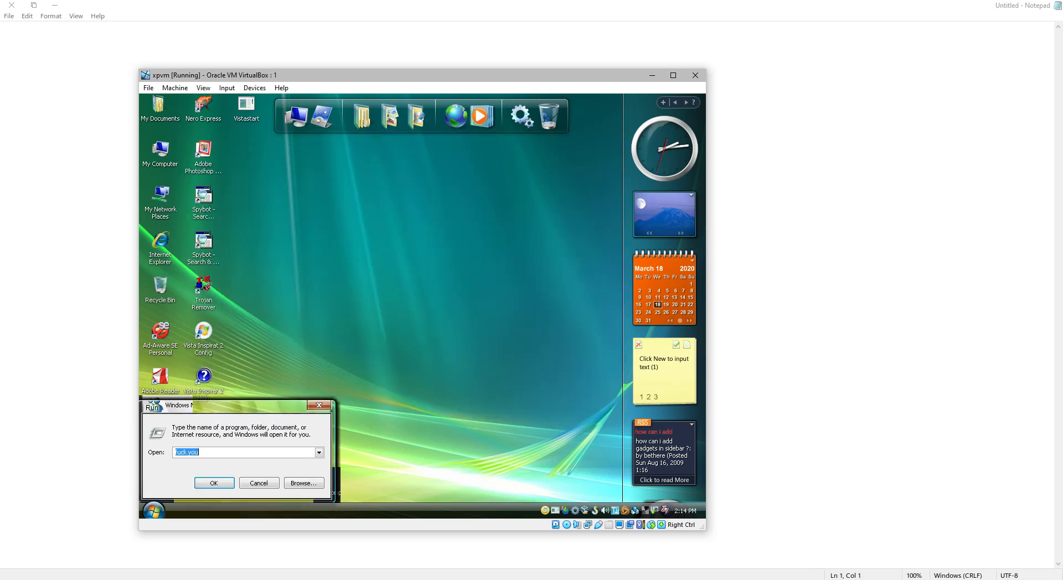
# Try to execute the entered Run command and cancel the Run dialog
pyautogui.click(213, 483)
pyautogui.click(424, 333)
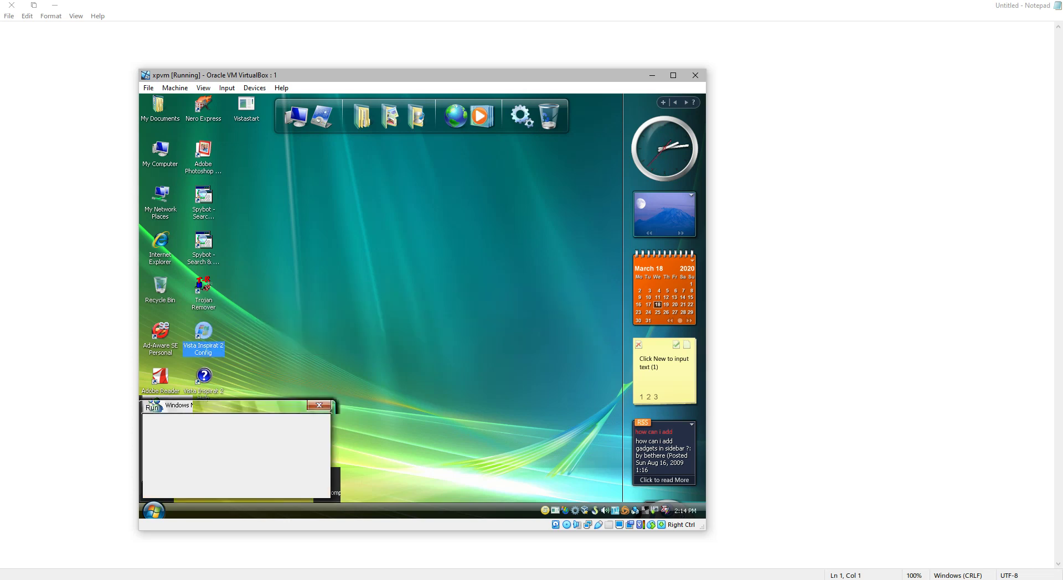
pyautogui.click(259, 483)
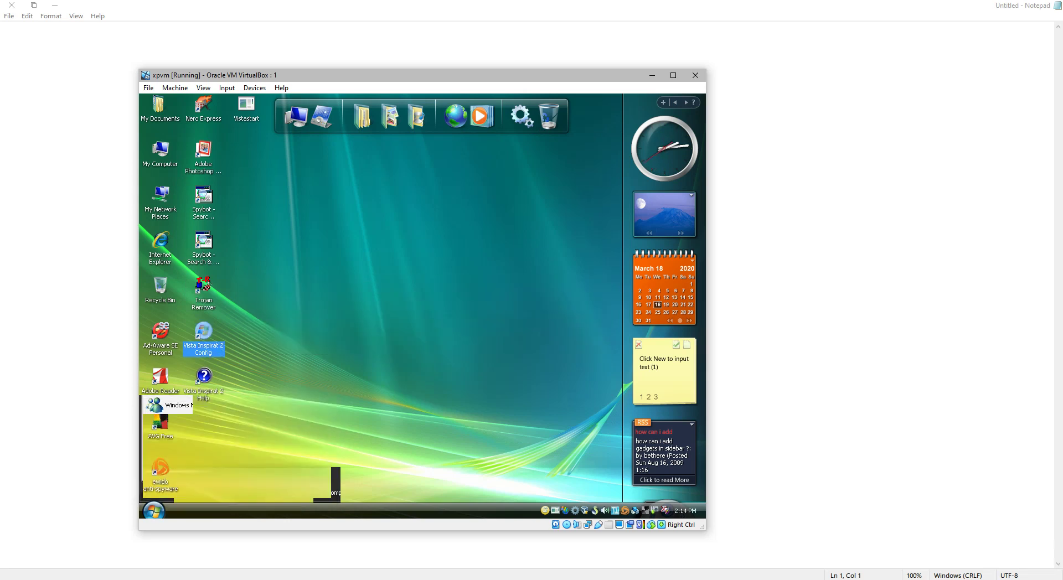
# Open the sound scheme settings for Sounds and Audio Devices in Control Panel and preview the Asterisk event sound
pyautogui.click(153, 510)
pyautogui.press('Return')
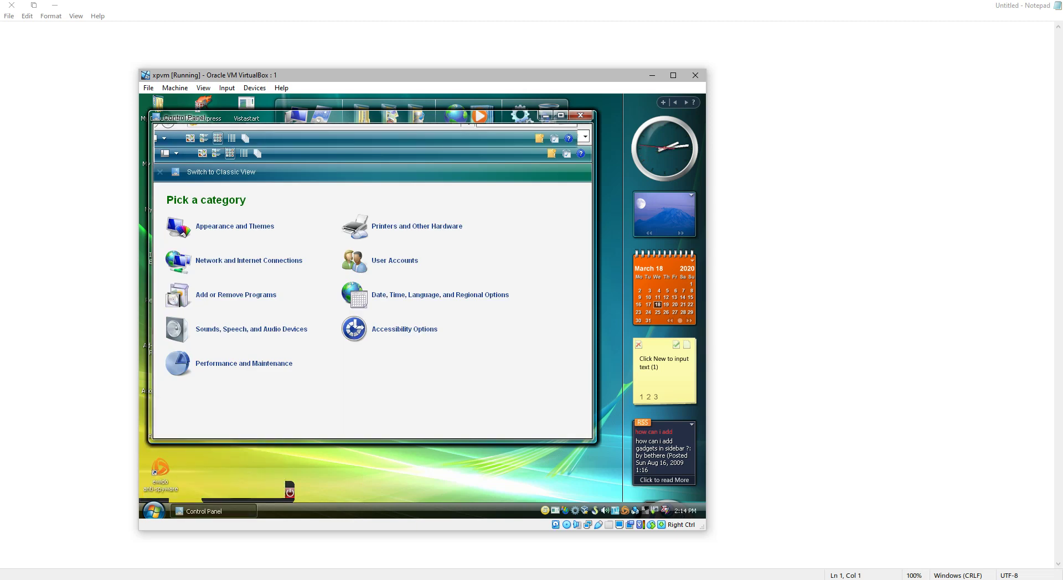
pyautogui.moveTo(214, 511)
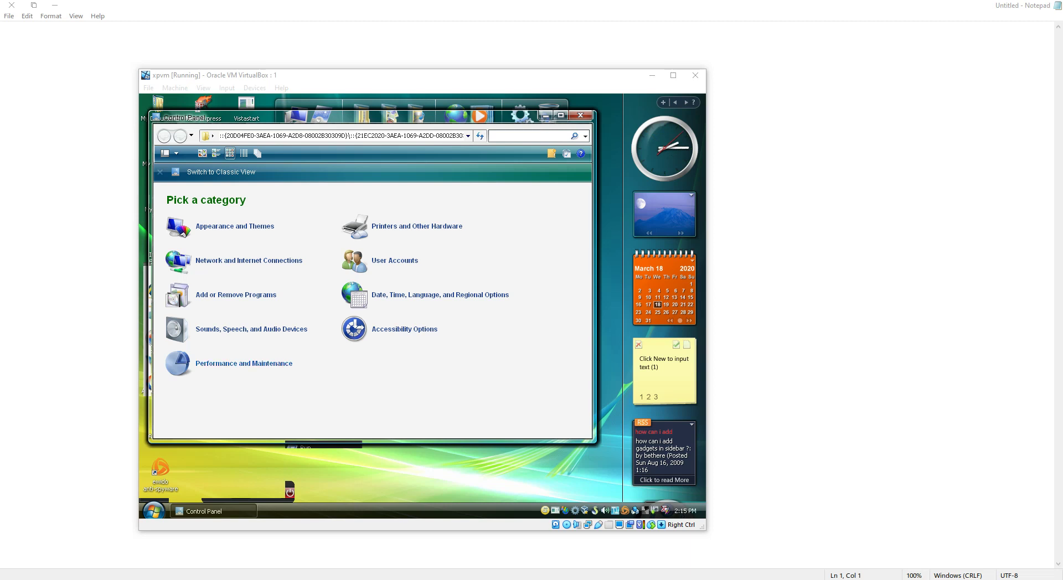
pyautogui.click(251, 329)
pyautogui.click(228, 322)
pyautogui.click(212, 133)
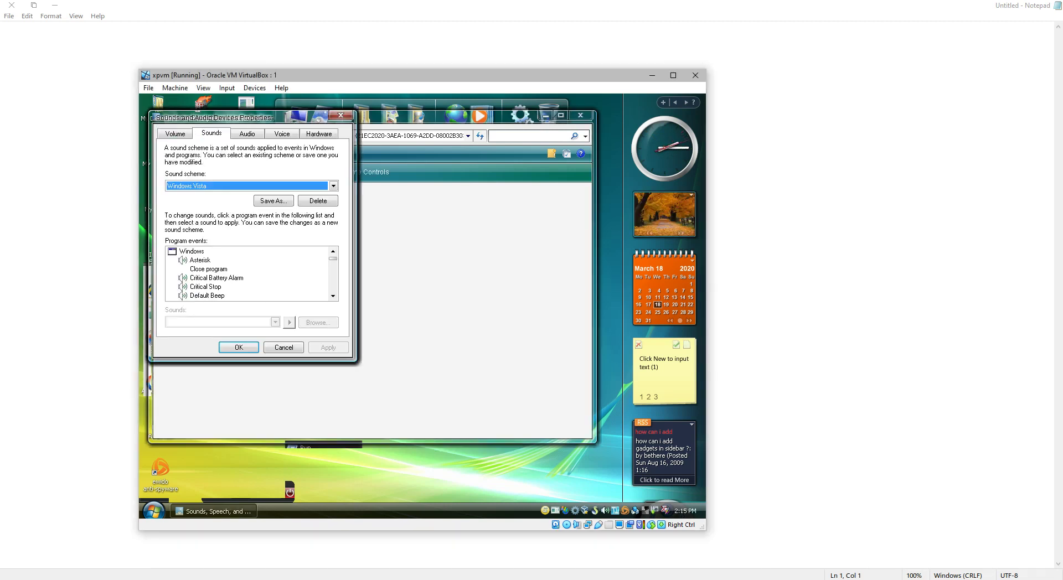
pyautogui.click(200, 260)
pyautogui.click(289, 322)
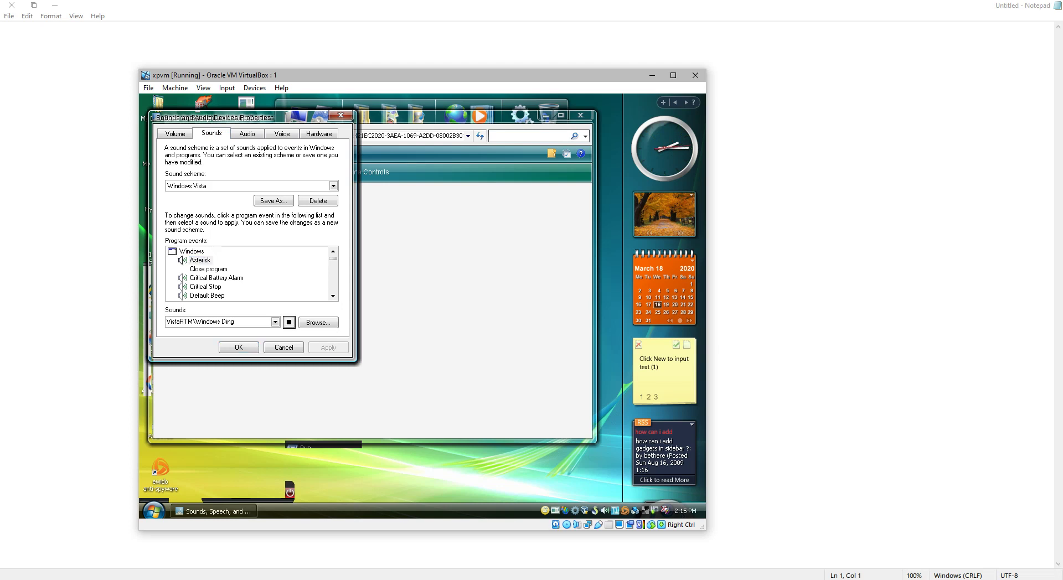
# Go through the program events to Windows Logon and Windows Logoff and preview their sounds
pyautogui.press('Down')
pyautogui.press('Down')
pyautogui.press('Down')
pyautogui.press('Down')
pyautogui.press('Down')
pyautogui.press('Down')
pyautogui.press('Down')
pyautogui.press('Down')
pyautogui.press('Down')
pyautogui.press('Down')
pyautogui.press('Down')
pyautogui.press('Down')
pyautogui.press('Down')
pyautogui.press('Down')
pyautogui.press('Down')
pyautogui.press('Down')
pyautogui.press('Down')
pyautogui.press('Down')
pyautogui.press('Down')
pyautogui.press('Down')
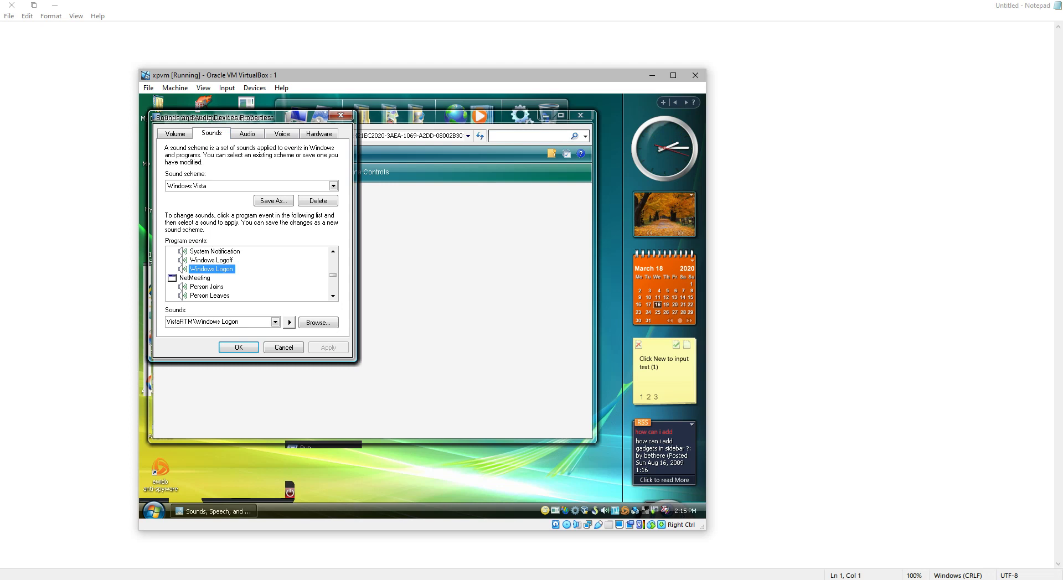
pyautogui.press('Up')
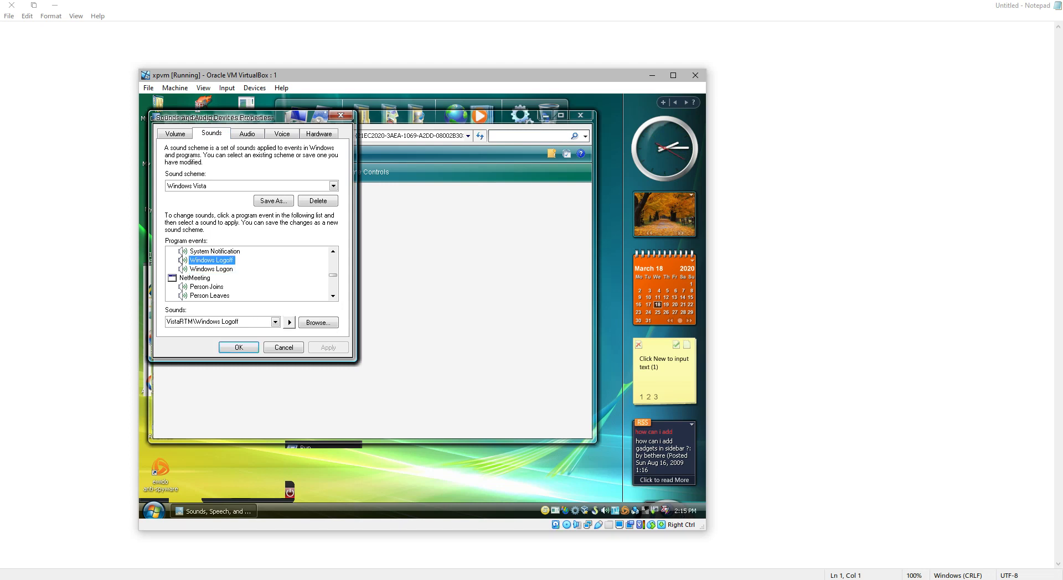
# Preview the Exit Windows event sound, accept the sound properties and close the Control Panel window
pyautogui.scroll(6, 249, 274)
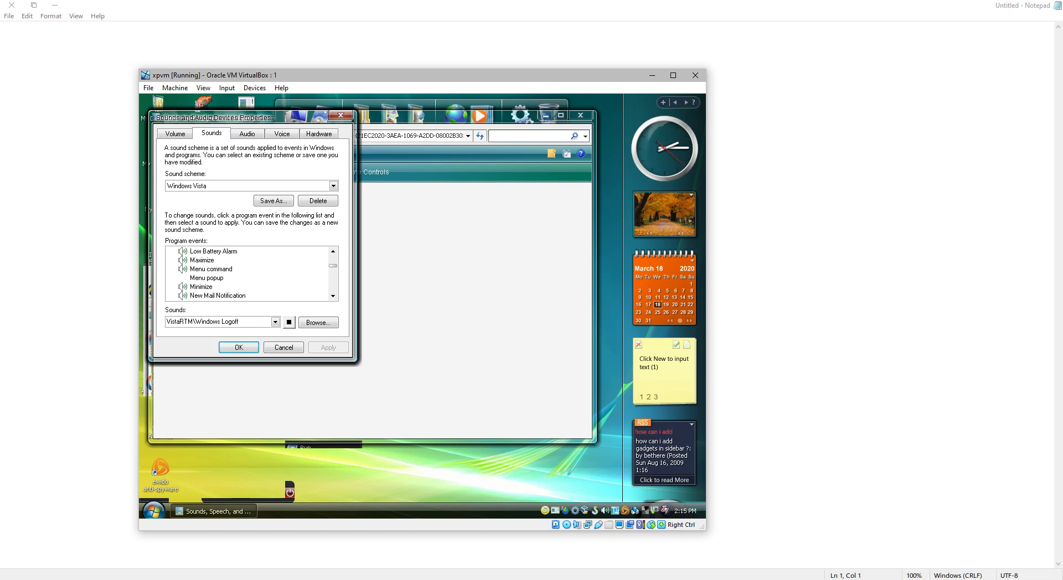
pyautogui.click(207, 287)
pyautogui.click(289, 322)
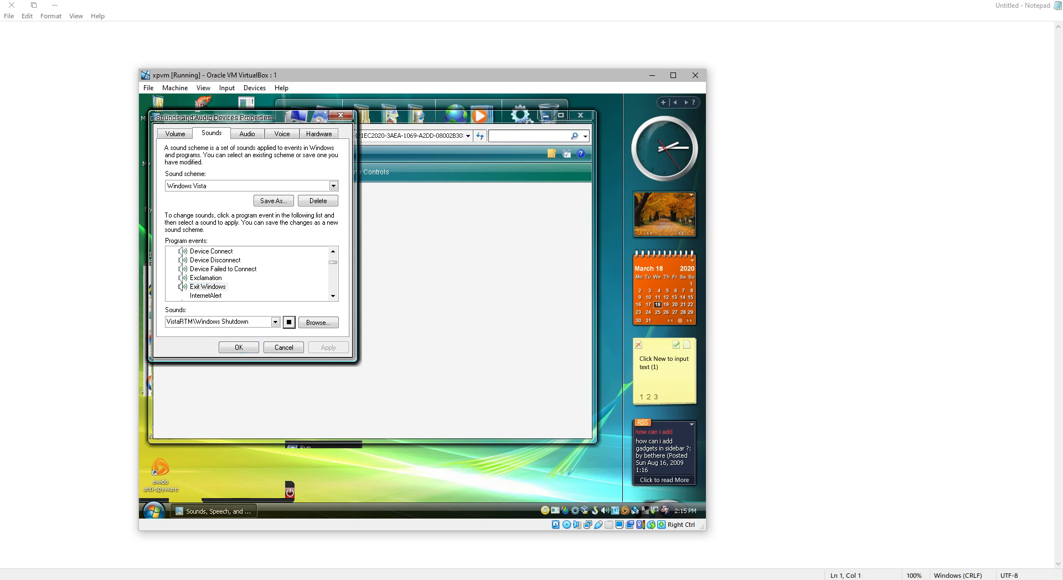
pyautogui.click(239, 347)
pyautogui.click(581, 116)
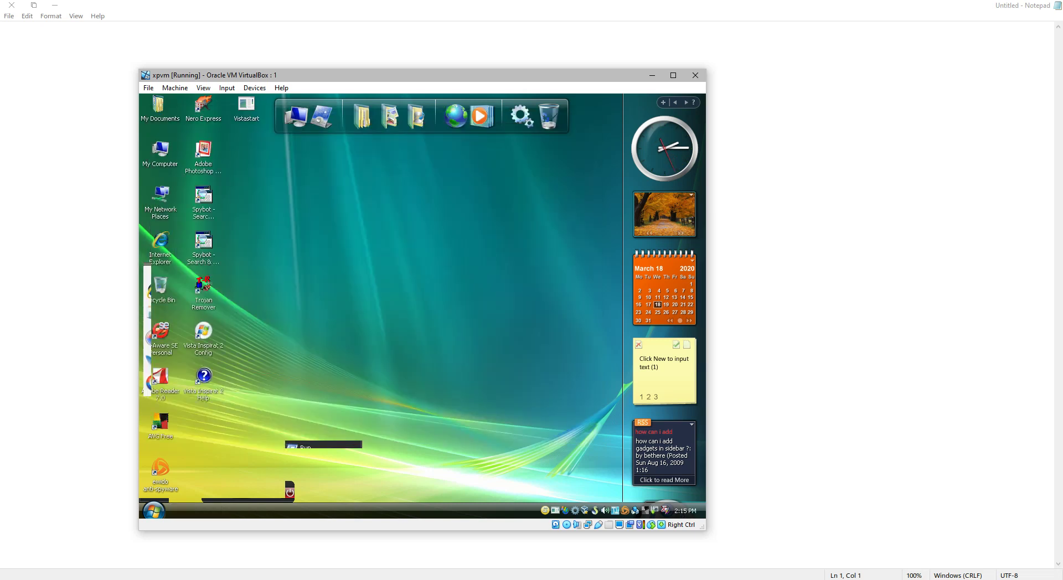
# Show the list of all installed programs in the virtual machine's Start menu and close it
pyautogui.click(154, 510)
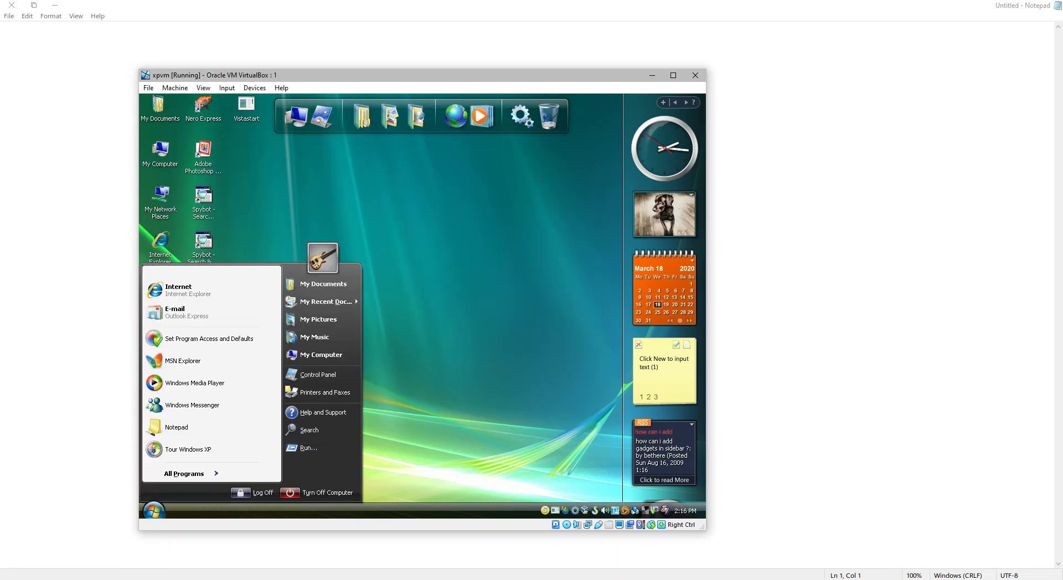
pyautogui.moveTo(210, 474)
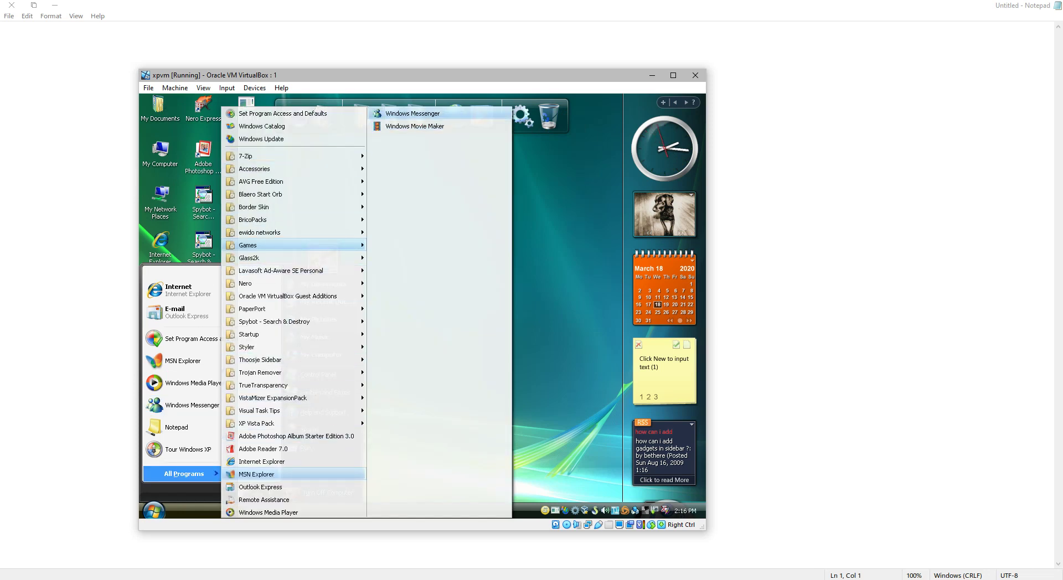
pyautogui.press('super')
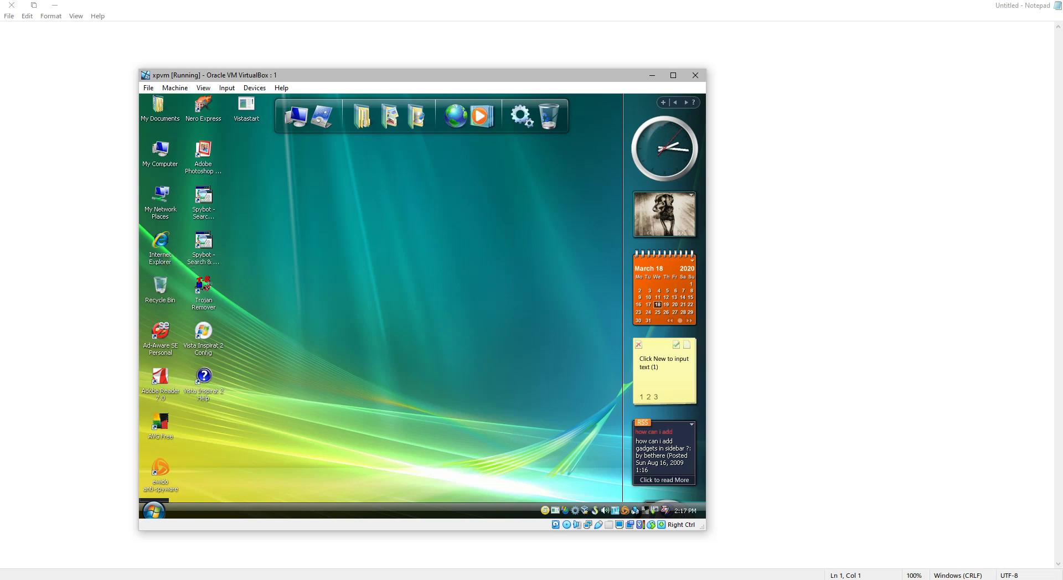
# Open the desktop's display properties and preview the Windows XP screen saver
pyautogui.rightClick(391, 514)
pyautogui.rightClick(387, 487)
pyautogui.click(415, 482)
pyautogui.click(234, 133)
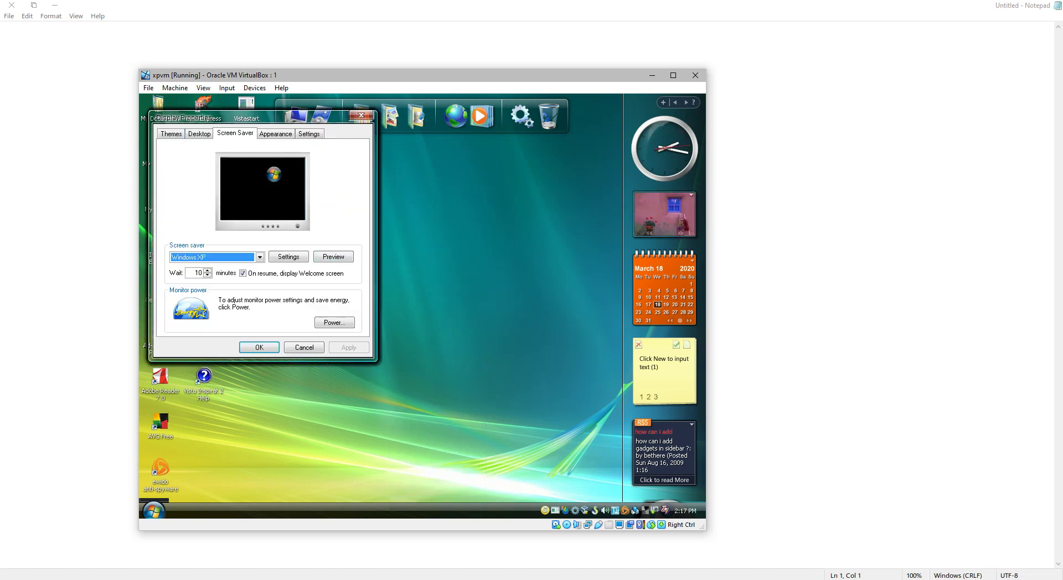
pyautogui.hotkey('alt', 'v')
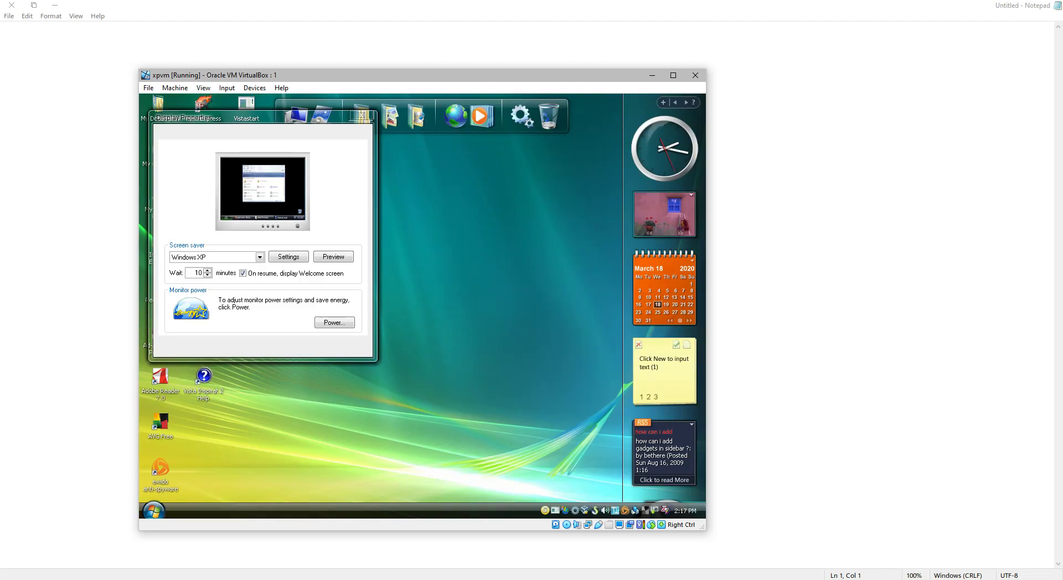
# Go through the desktop background previews from the Vista20s entries down to Vortec space
pyautogui.click(199, 133)
pyautogui.scroll(1, 234, 285)
pyautogui.scroll(-2, 234, 285)
pyautogui.press('Down')
pyautogui.press('Down')
pyautogui.press('Down')
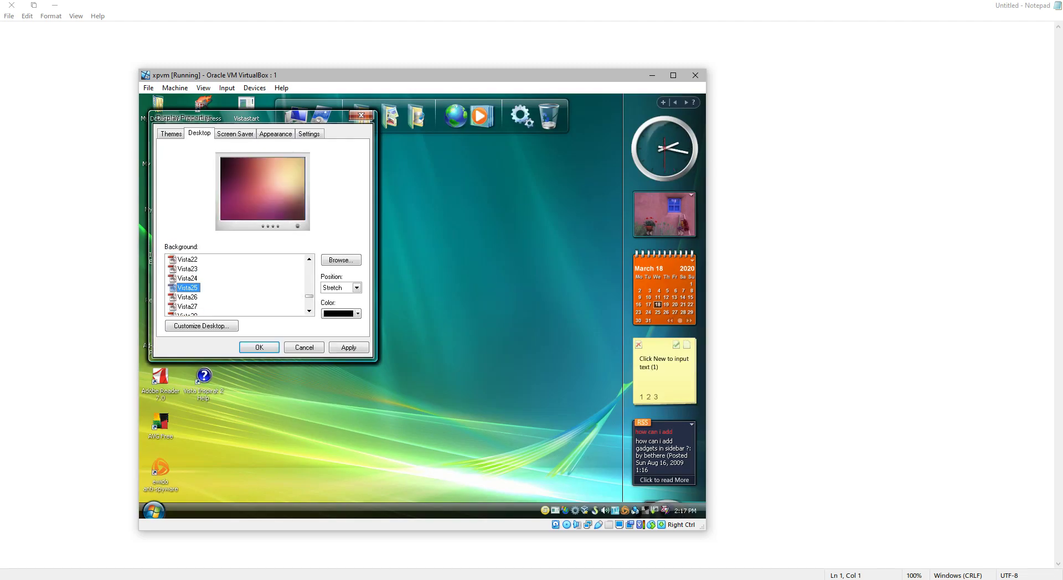
pyautogui.press('Down')
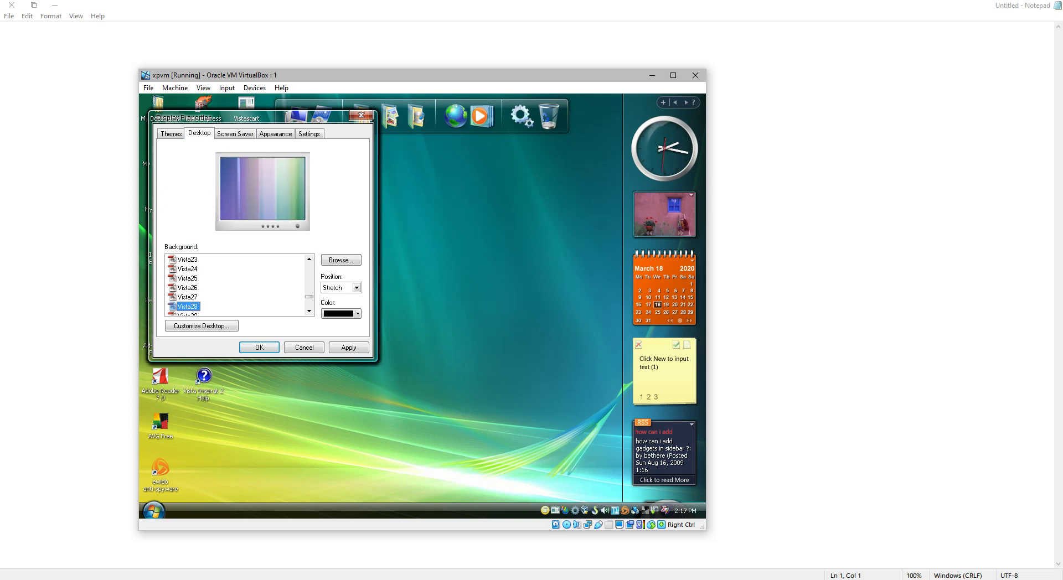
pyautogui.press('Down')
pyautogui.press('Down')
pyautogui.press('Down')
pyautogui.press('Down')
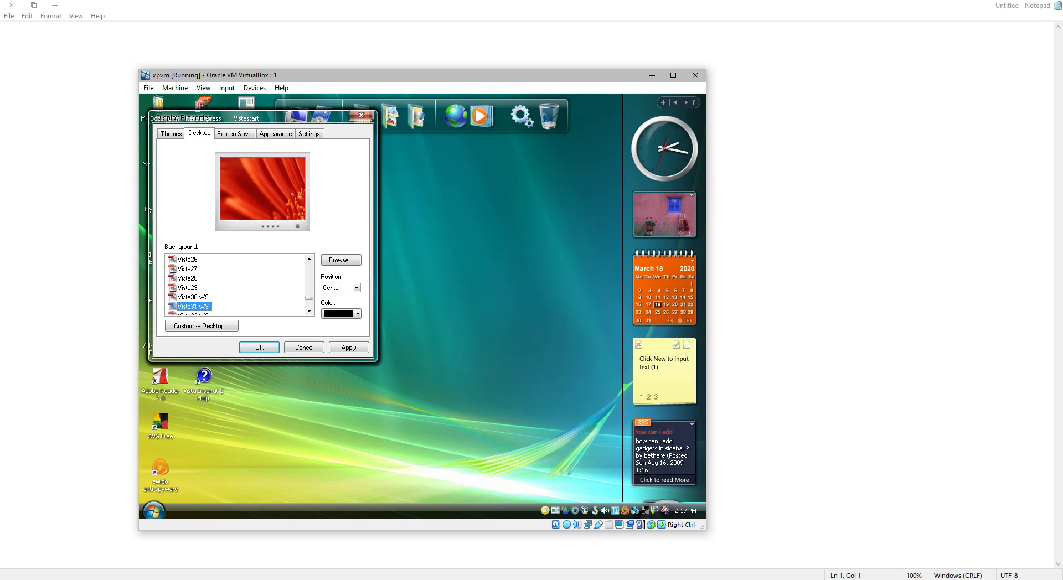
pyautogui.press('Down')
pyautogui.press('Down')
pyautogui.press('Down')
pyautogui.press('Down')
pyautogui.press('Down')
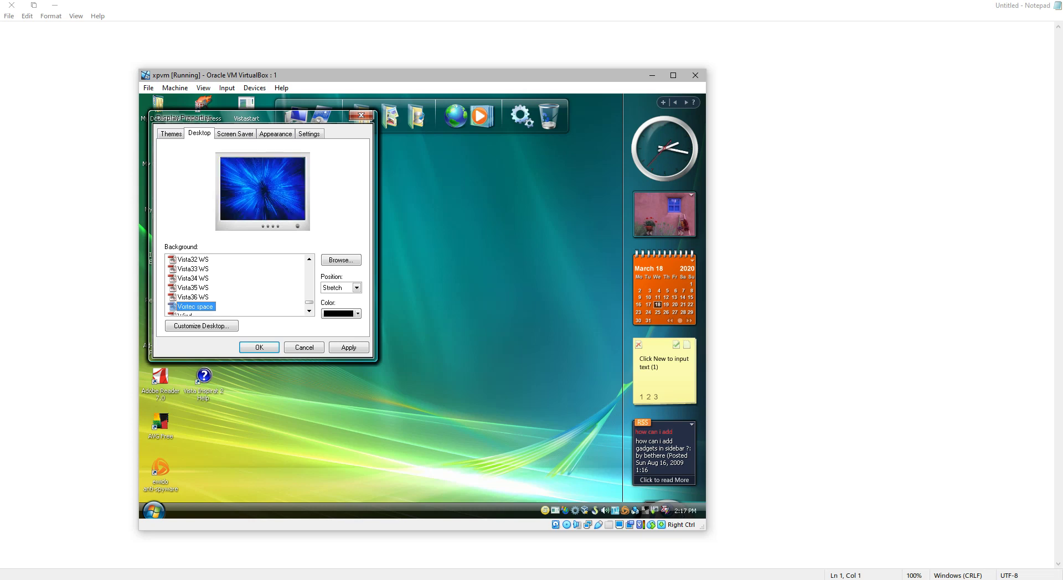
# Return to the Vista01 background and preview the numbered Vista backgrounds one after another past Vista22
pyautogui.scroll(5, 235, 285)
pyautogui.scroll(5, 235, 285)
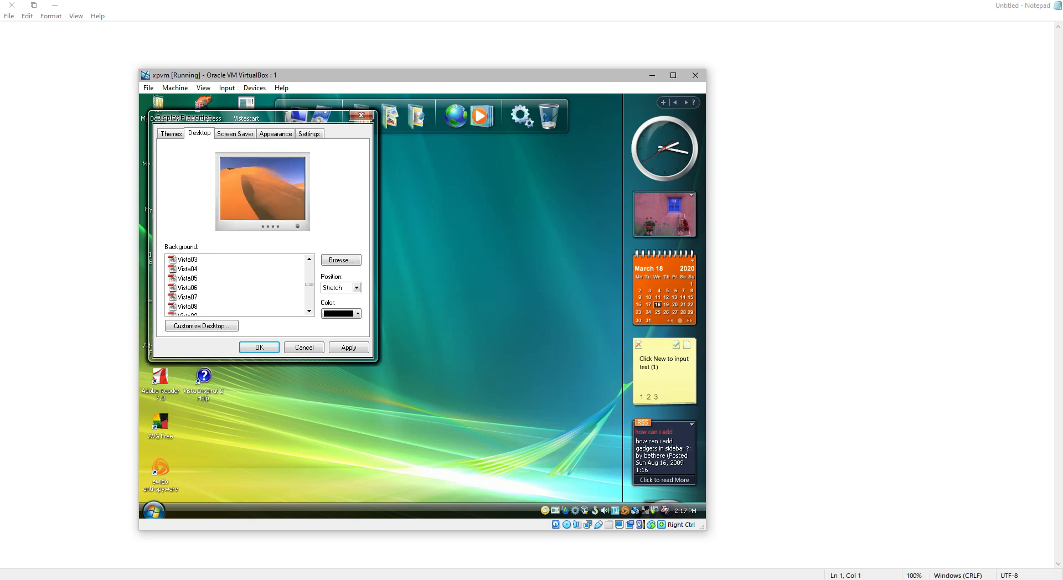
pyautogui.scroll(1, 235, 285)
pyautogui.click(187, 269)
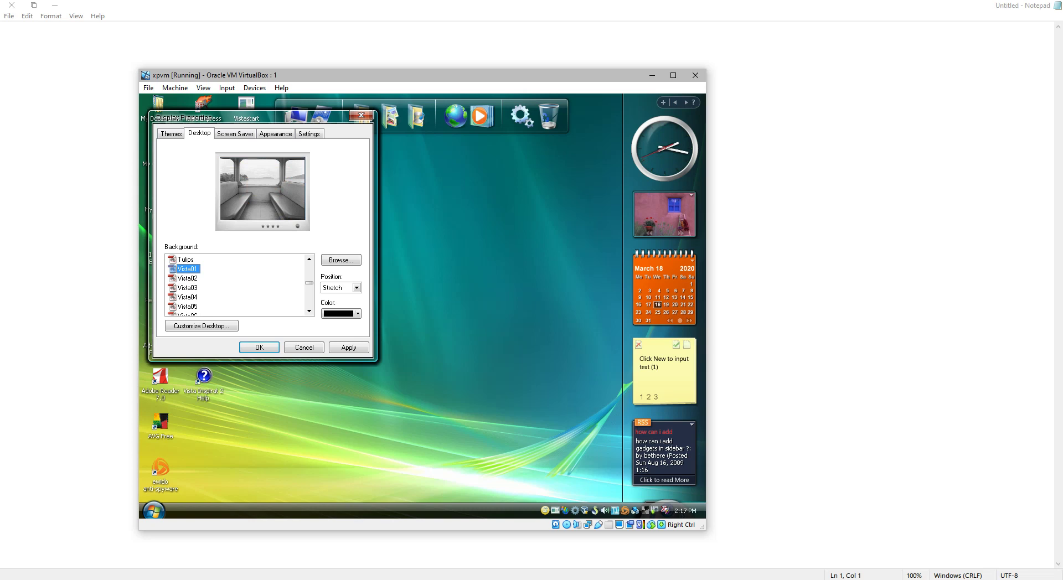
pyautogui.press('Down')
pyautogui.press('Down')
pyautogui.press('Down')
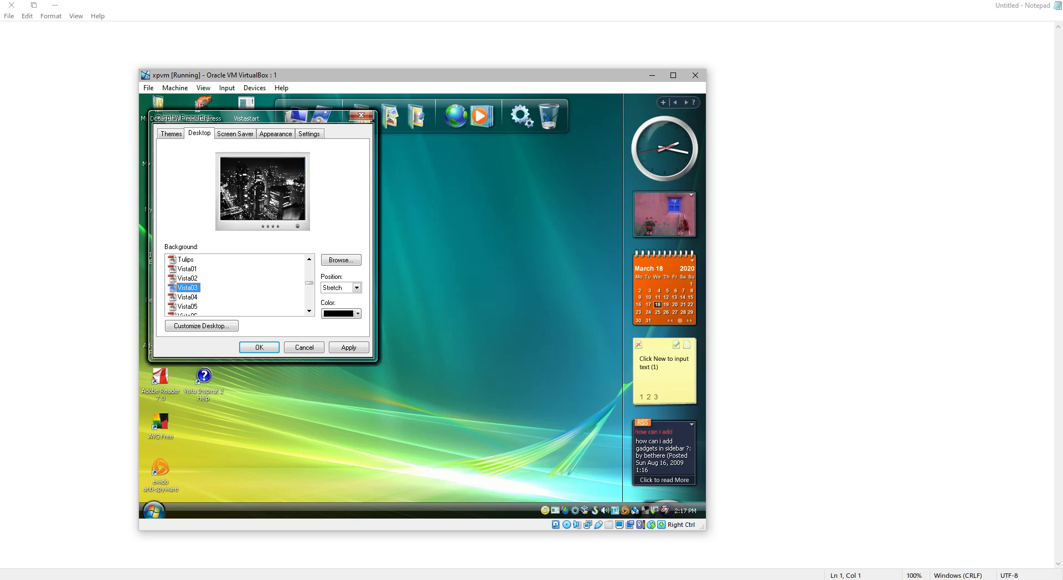
pyautogui.press('Down')
pyautogui.press('Down')
pyautogui.press('Down')
pyautogui.press('Down')
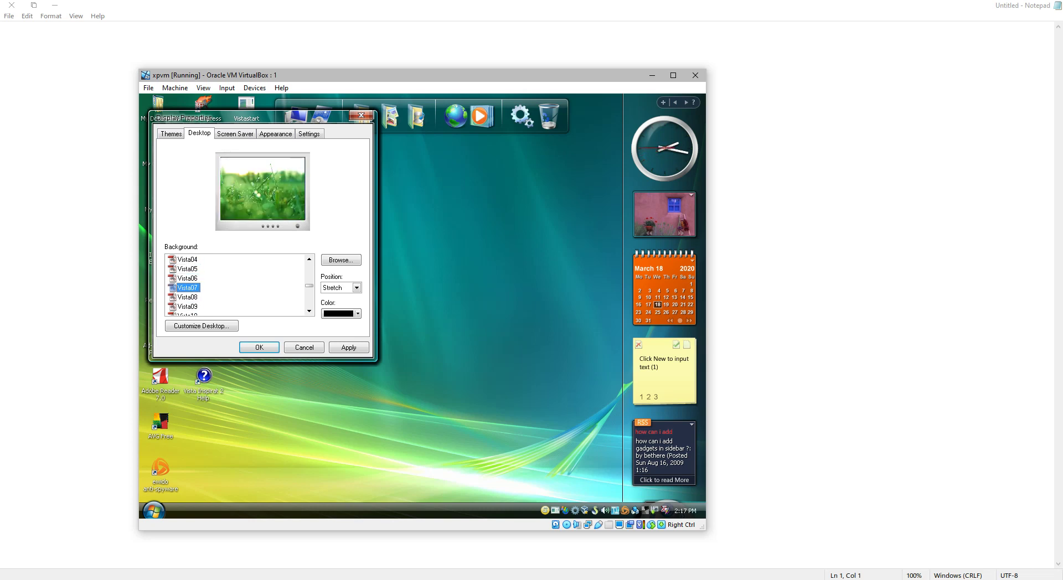
pyautogui.press('Down')
pyautogui.press('Down')
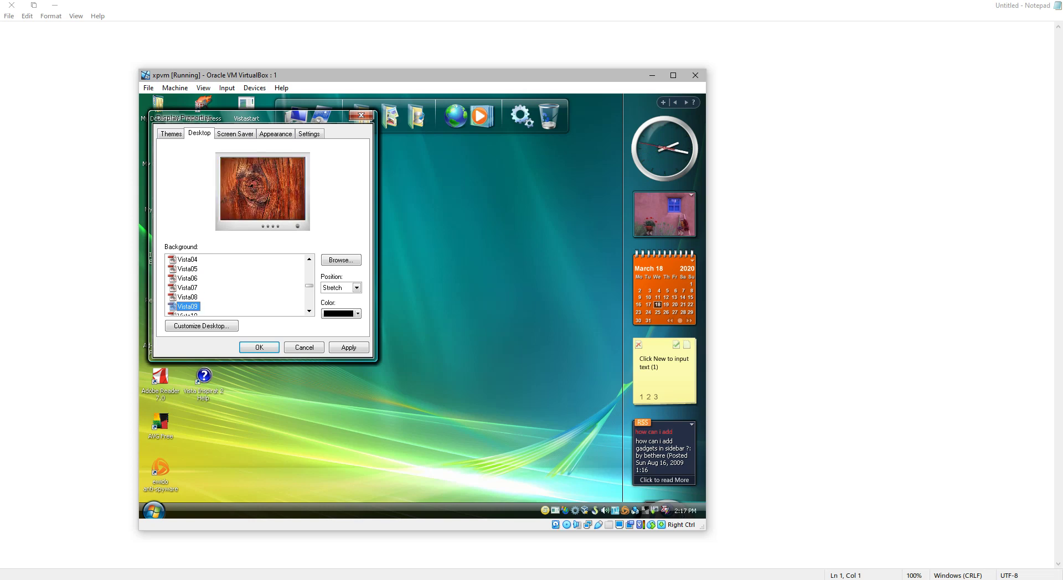
pyautogui.press('Down')
pyautogui.press('Down')
pyautogui.press('Down')
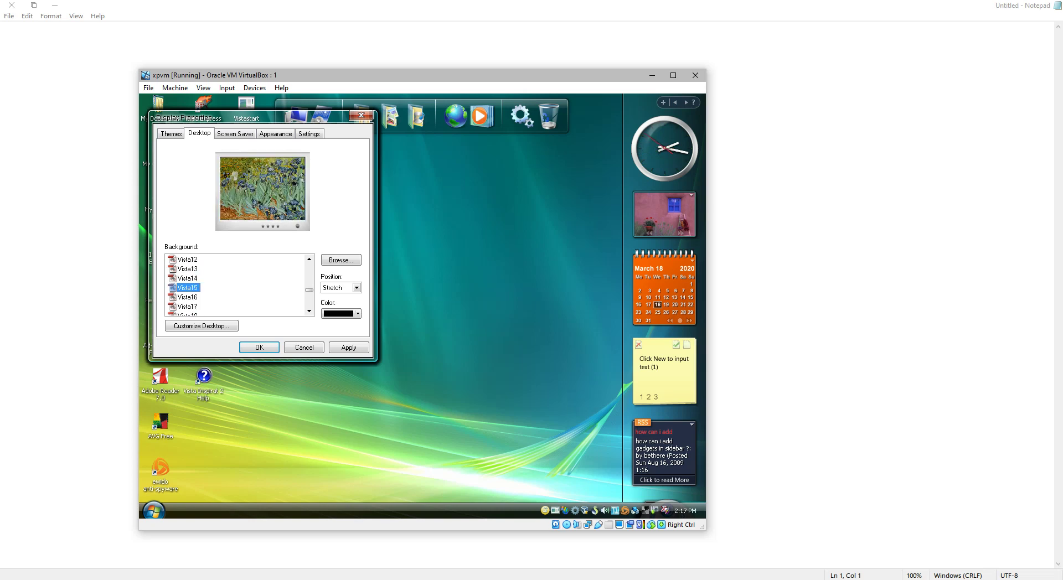
pyautogui.press('Down')
pyautogui.press('Down')
pyautogui.press('Down')
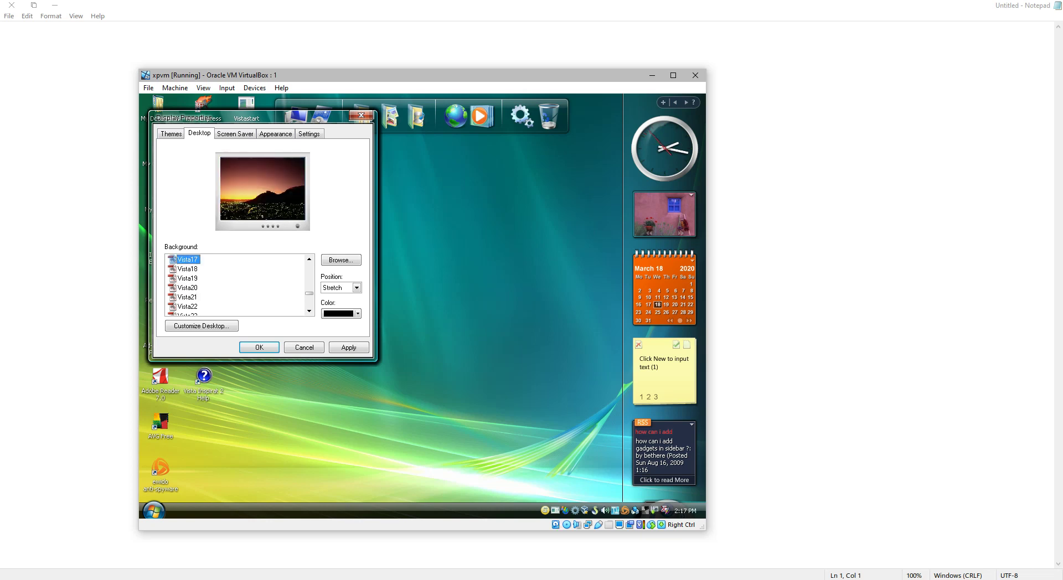
pyautogui.press('Down')
pyautogui.press('Down')
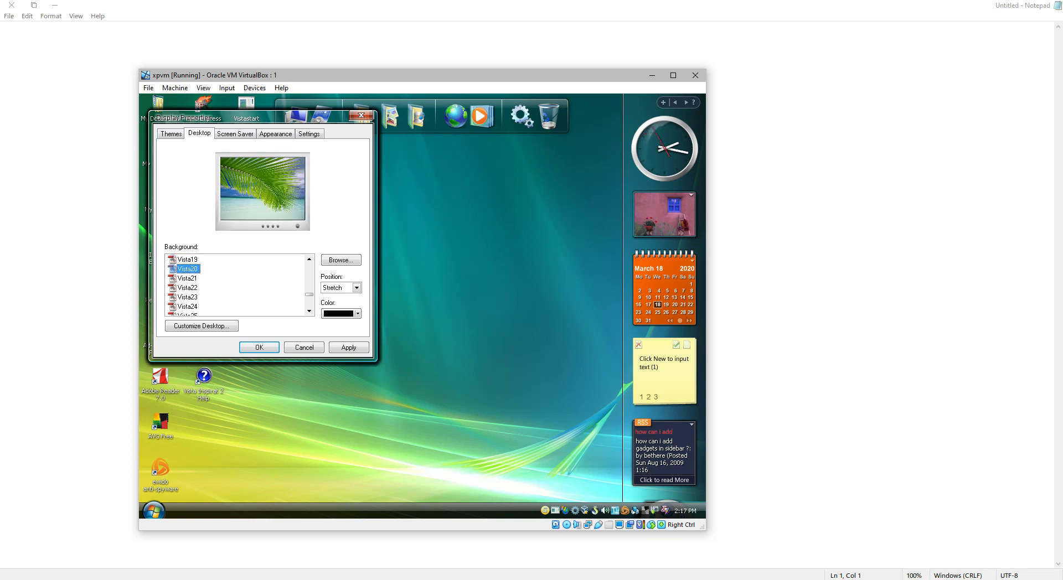
pyautogui.press('Down')
pyautogui.press('Down')
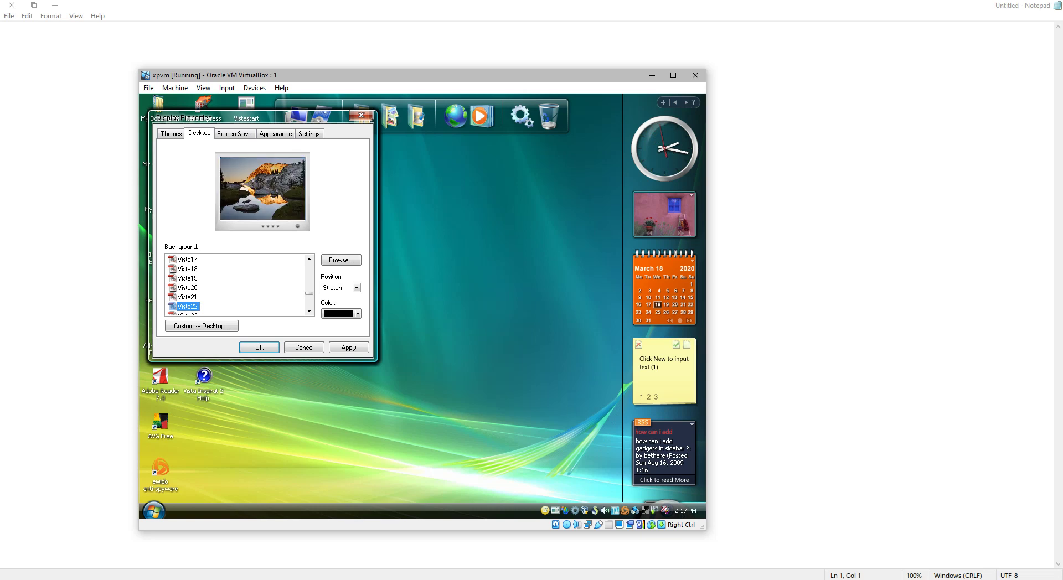
pyautogui.press('Down')
# Go back to the Vista17 background, apply it to the desktop and accept the display properties
pyautogui.press('Up')
pyautogui.press('Up')
pyautogui.press('Up')
pyautogui.press('Up')
pyautogui.press('Up')
pyautogui.press('Up')
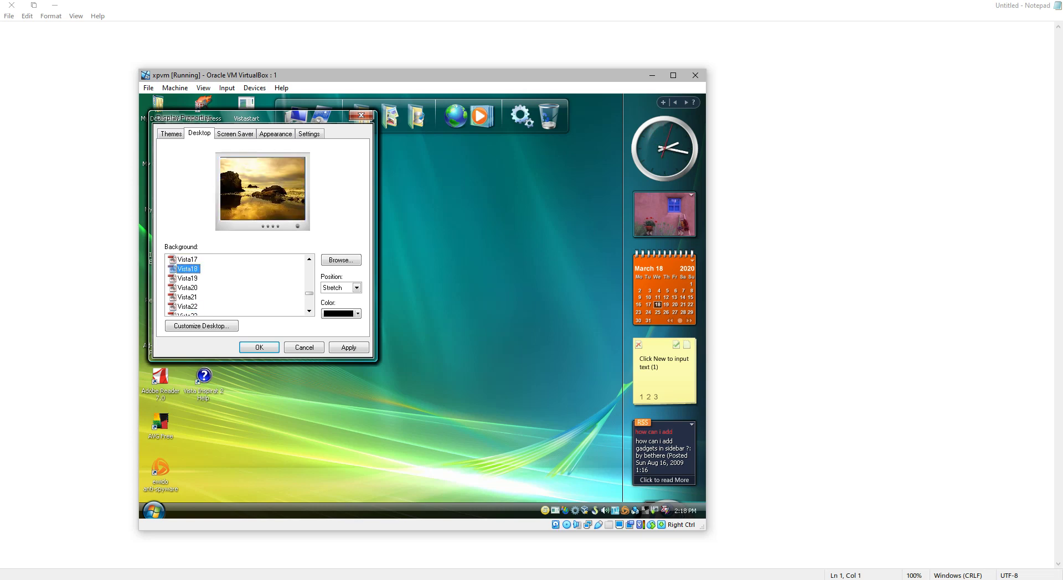
pyautogui.press('Up')
pyautogui.hotkey('alt', 'a')
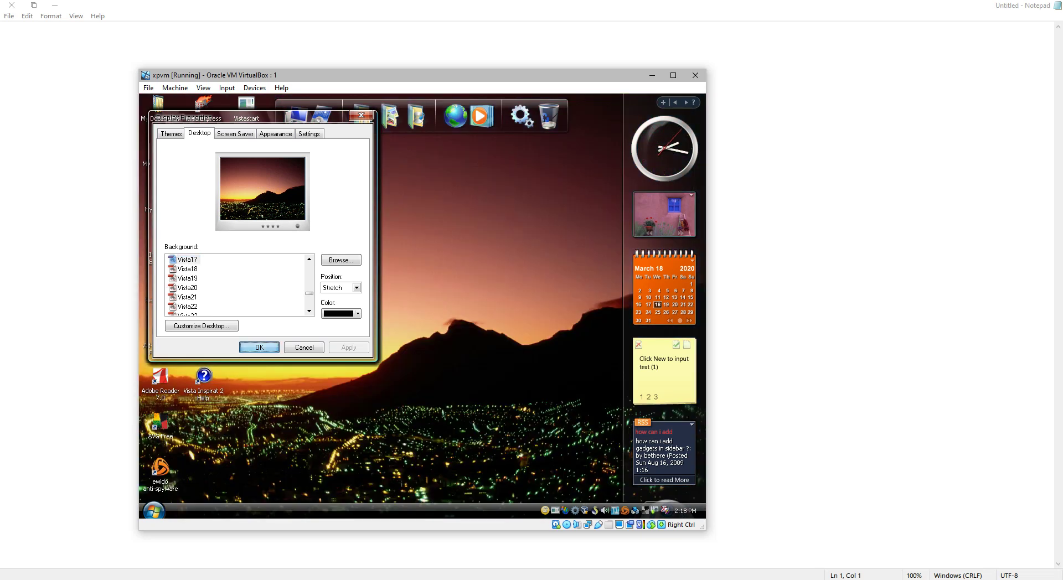
pyautogui.press('Return')
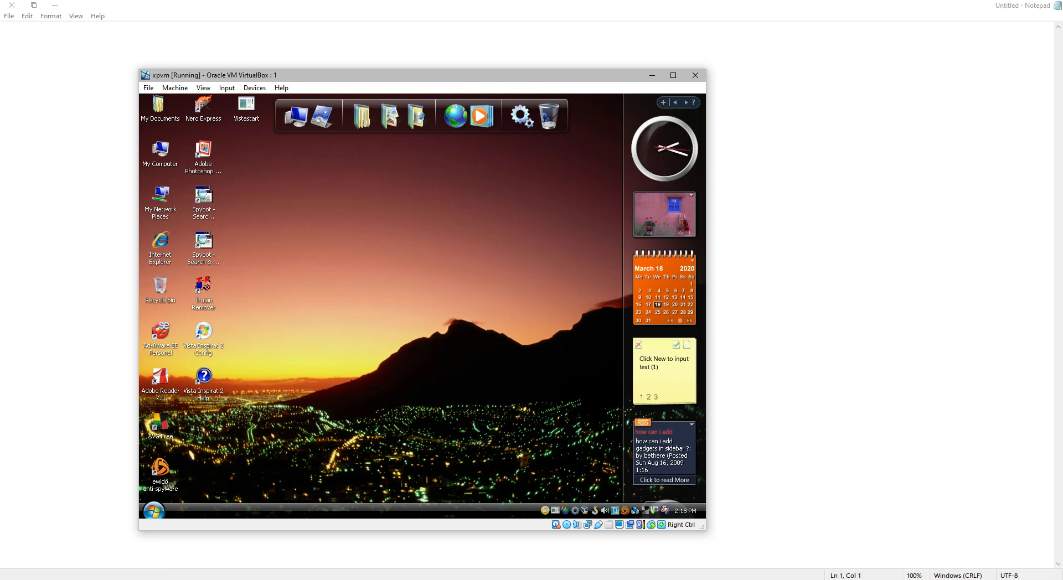
# Look through the Accessories and System Tools groups in the list of all installed programs
pyautogui.click(153, 511)
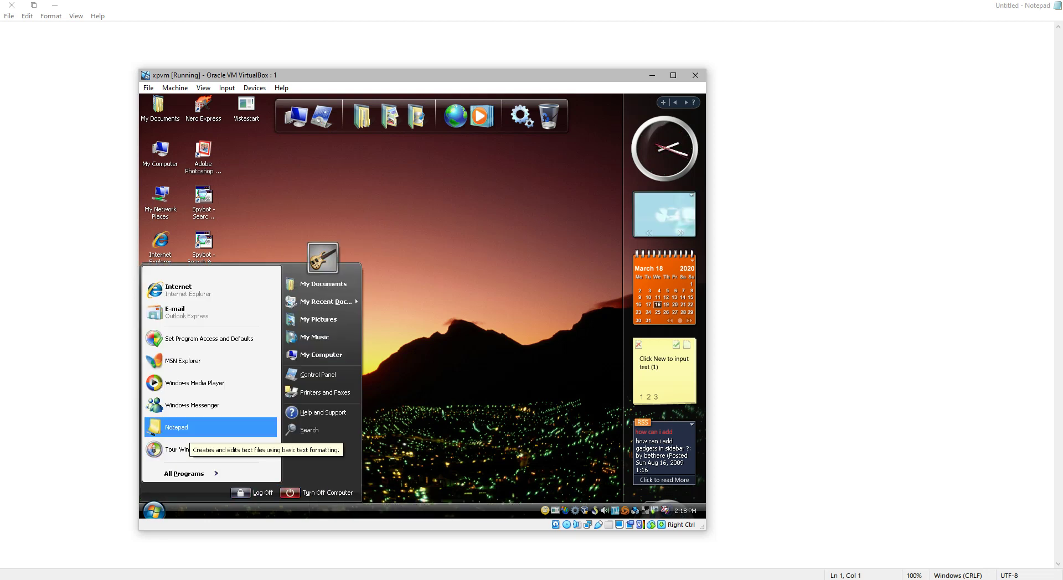
pyautogui.moveTo(184, 473)
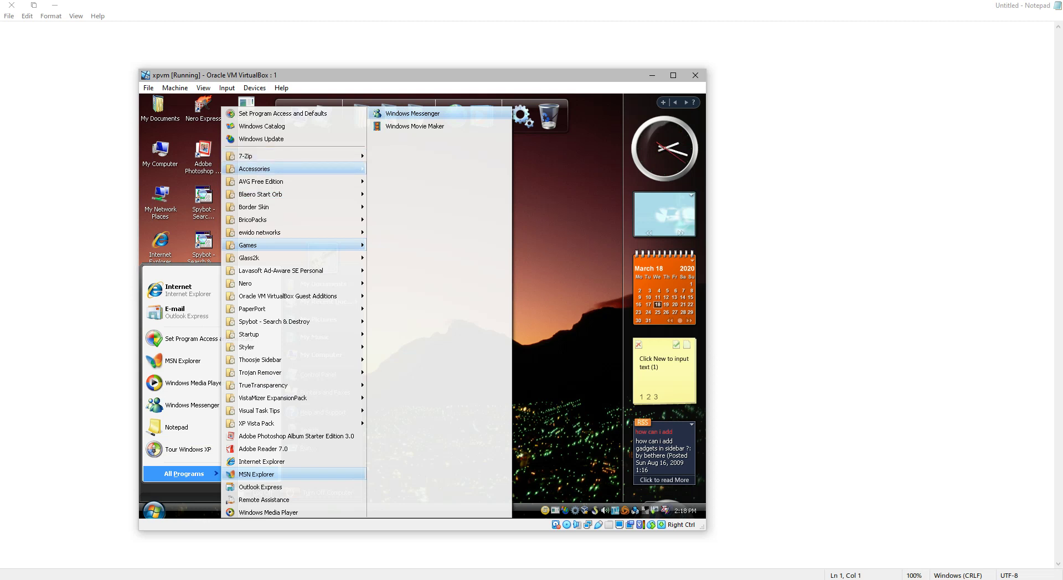
pyautogui.moveTo(255, 168)
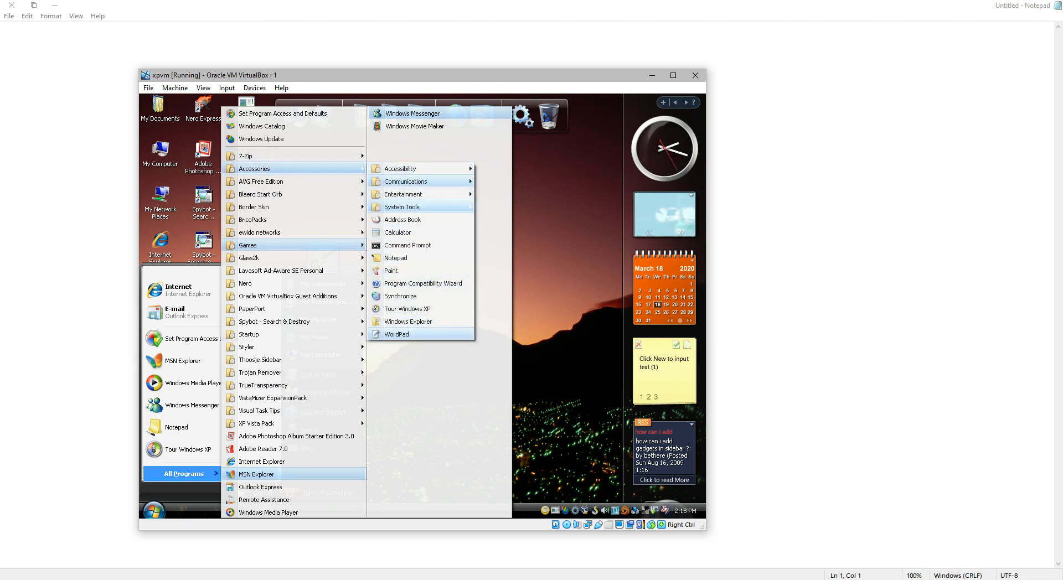
pyautogui.moveTo(410, 206)
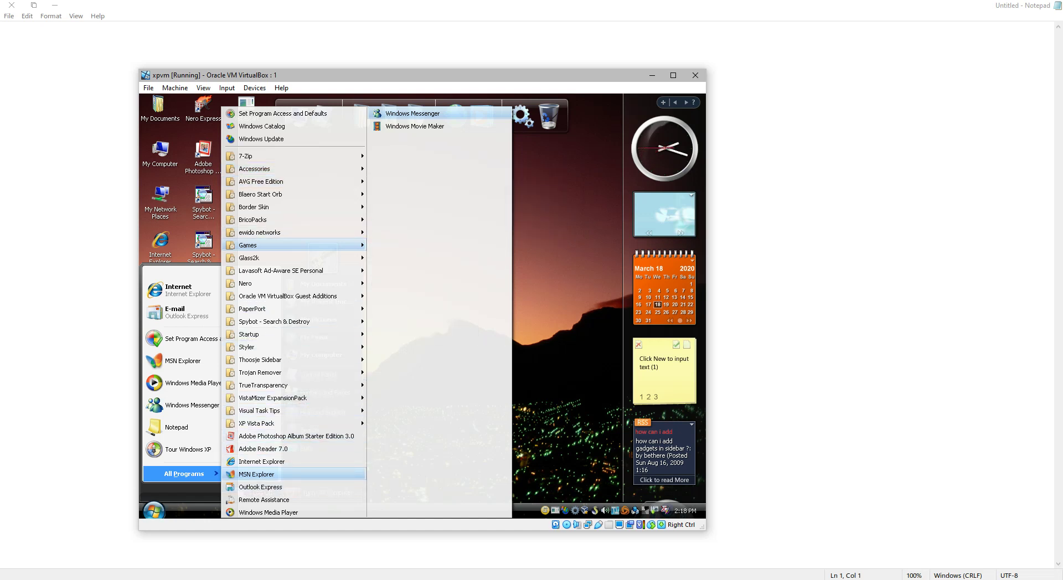
# Close the program list and turn off the Windows XP virtual machine
pyautogui.click(154, 510)
pyautogui.click(319, 492)
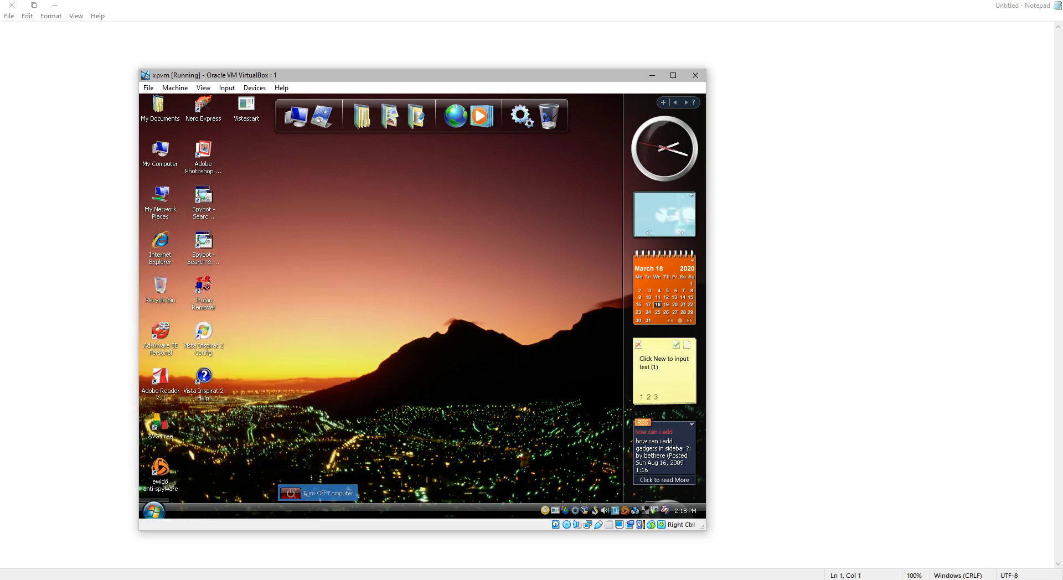
pyautogui.press('Escape')
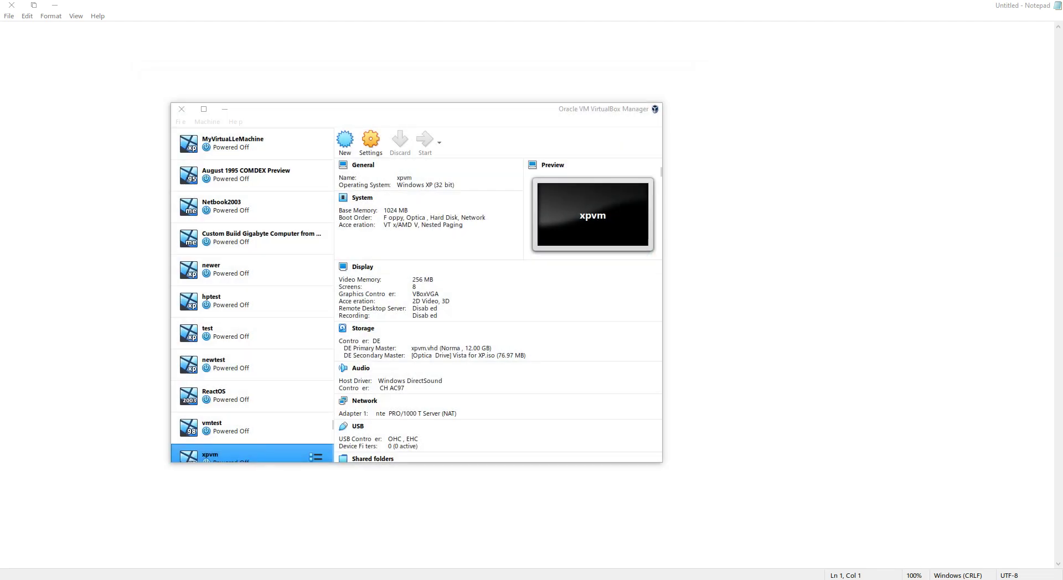
# Switch to the empty Notepad document and write "Thanks for Watching!"
pyautogui.hotkey('alt', 'Tab')
pyautogui.write('Thanks fot')
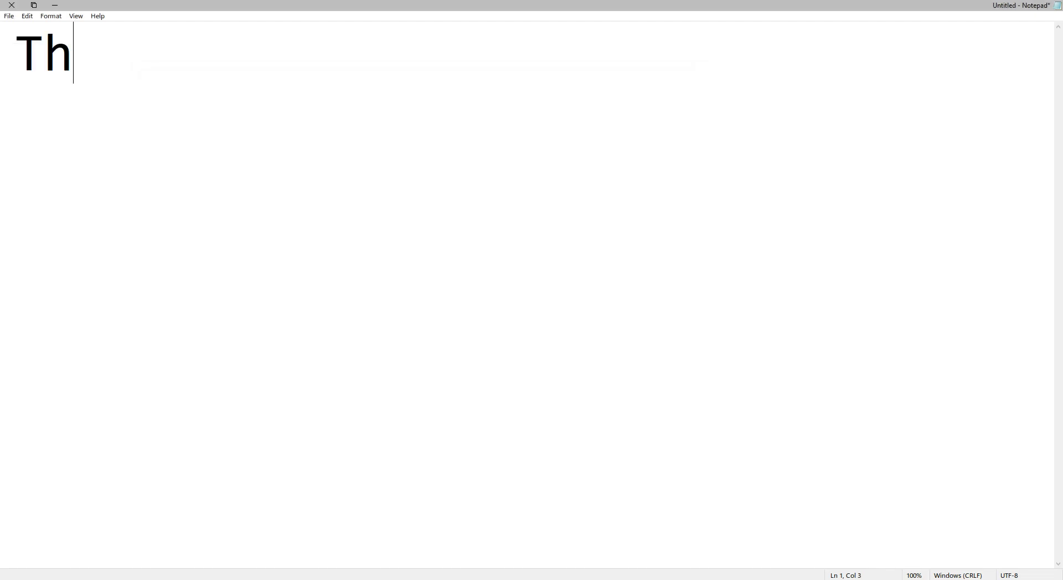
pyautogui.press('BackSpace')
pyautogui.press('BackSpace')
pyautogui.write('or Way')
pyautogui.press('BackSpace')
pyautogui.write('tching!')
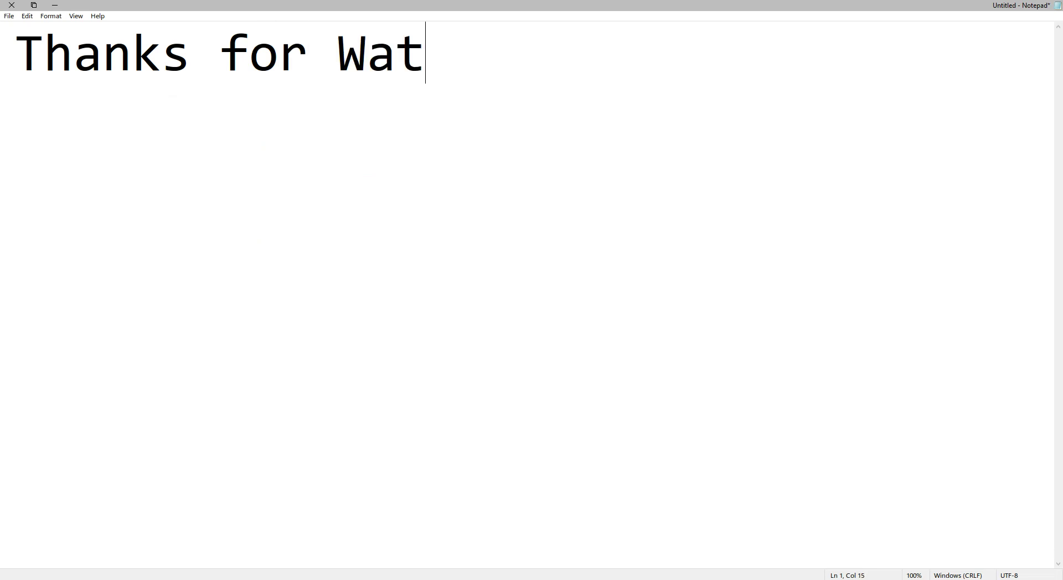